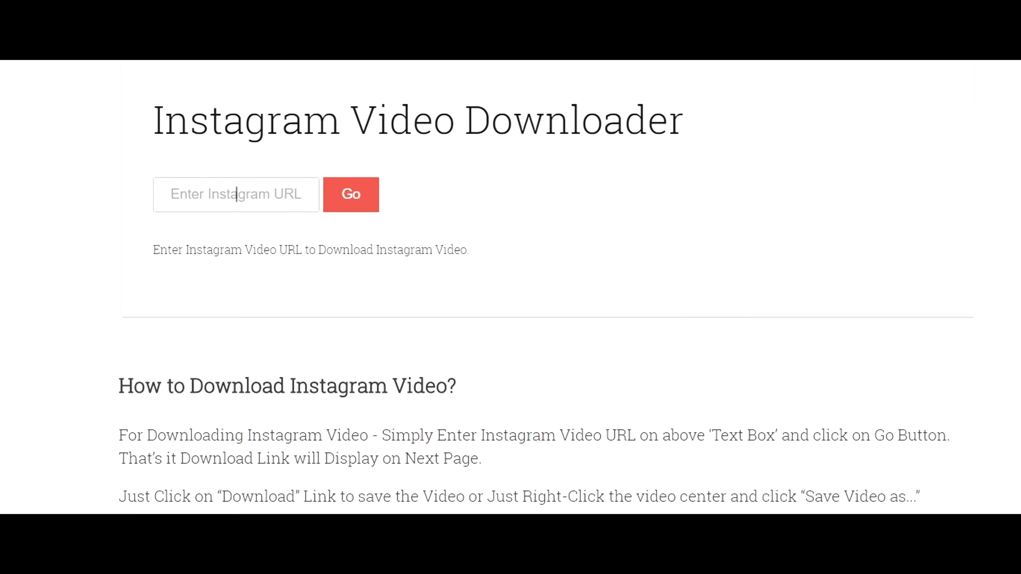
pyautogui.write('https://www.instagram.com/p/Blul_gHA0Kl/?hl=en')
pyautogui.press('Tab')
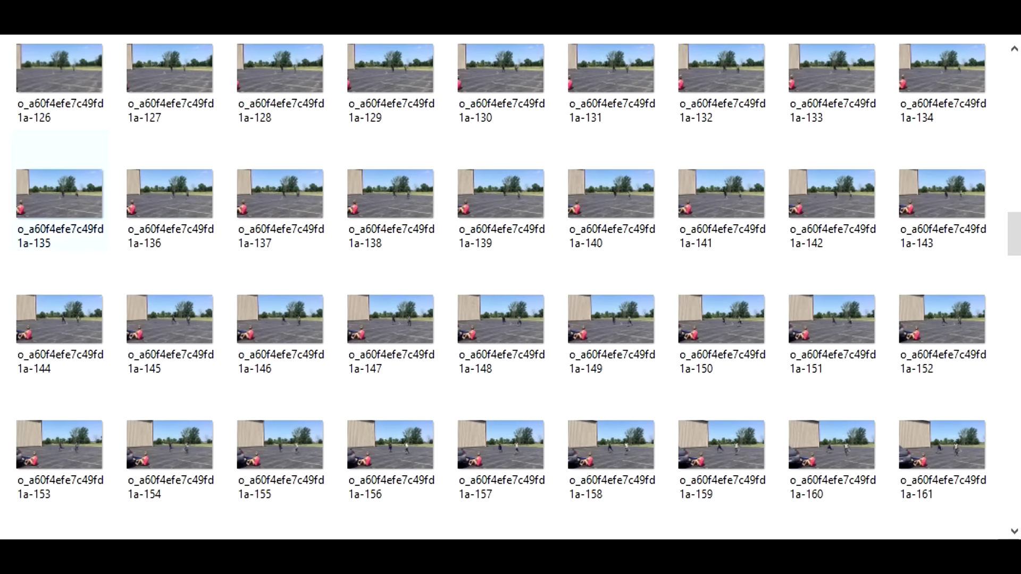
# Move the leading frame images numbered 0 to 134 to the Recycle Bin and look over the remaining frames
pyautogui.click(59, 319)
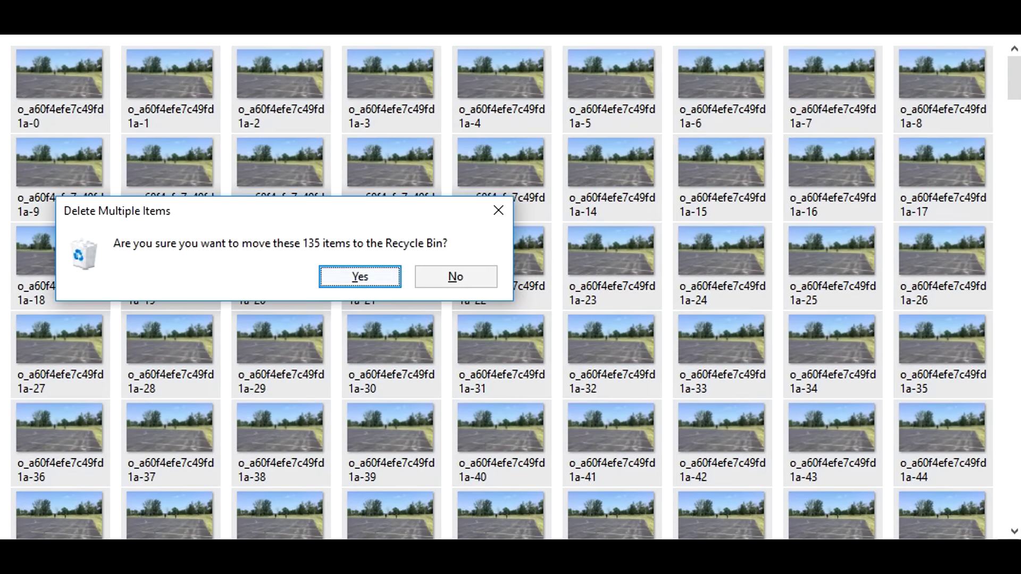
pyautogui.click(360, 276)
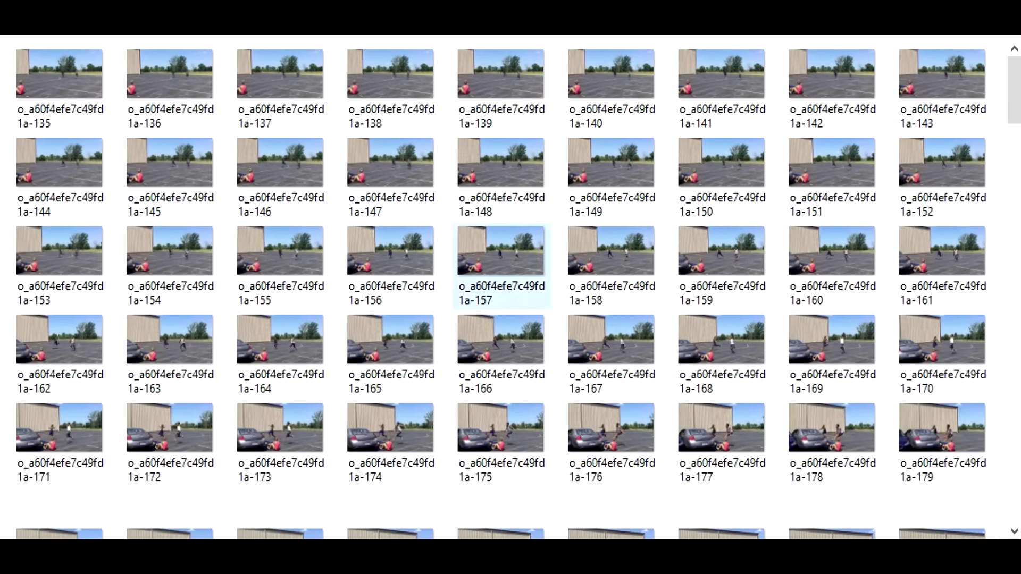
pyautogui.scroll(-5, 502, 228)
pyautogui.scroll(-14, 502, 229)
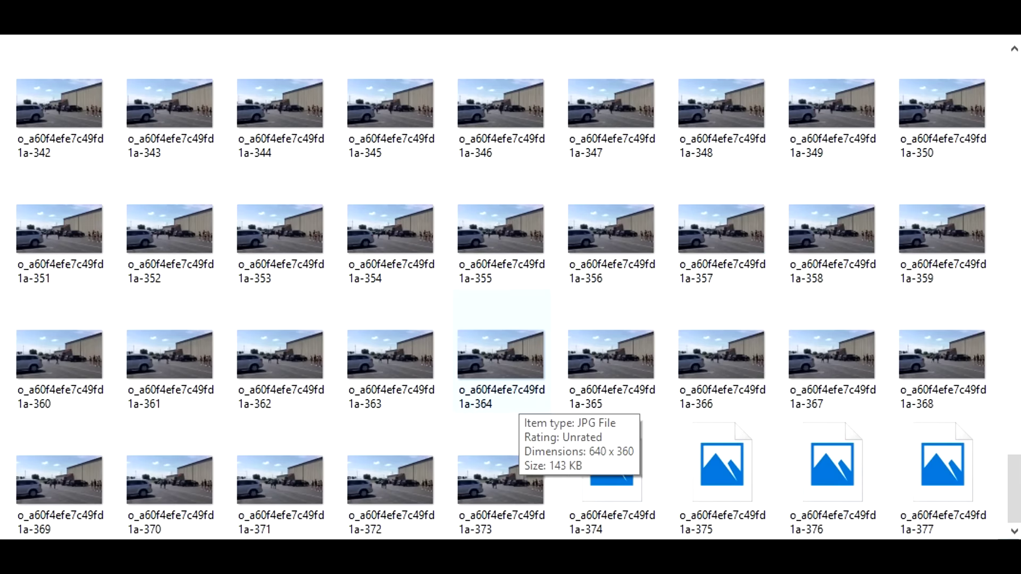
pyautogui.scroll(5, 611, 229)
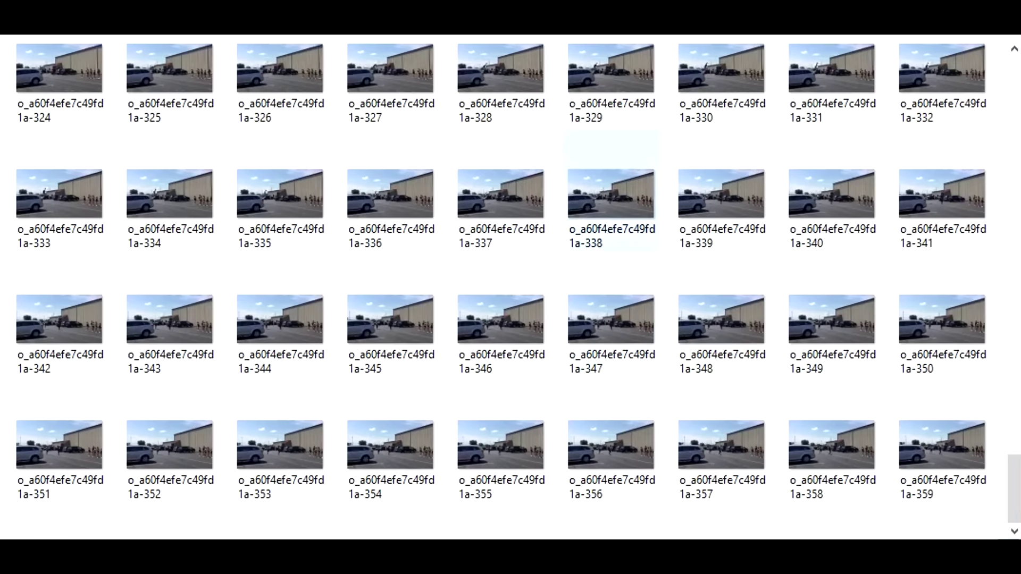
pyautogui.scroll(6, 612, 228)
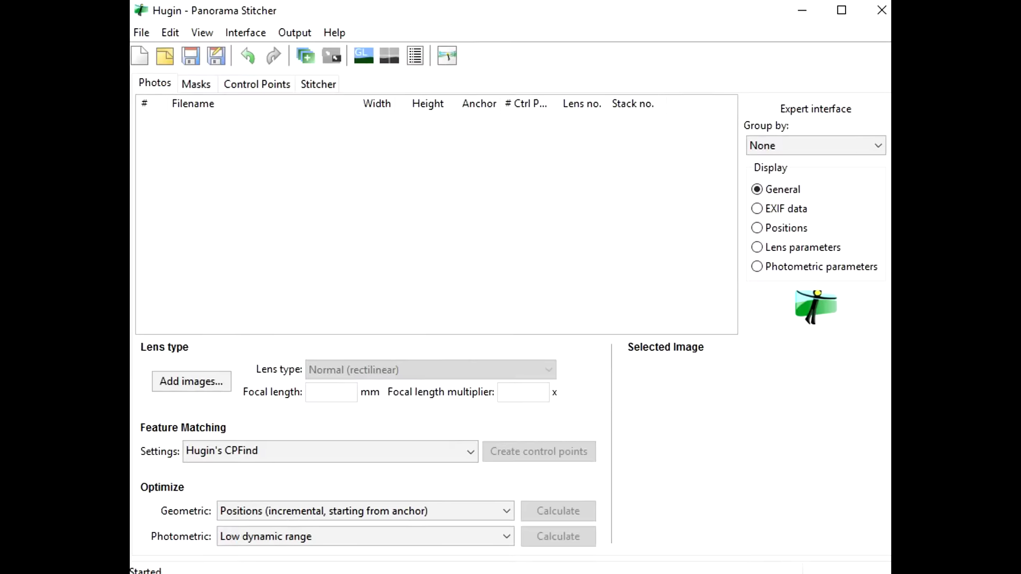
# In Hugin, set the lens data of the added frame images to a focal length of 50 mm
pyautogui.click(244, 32)
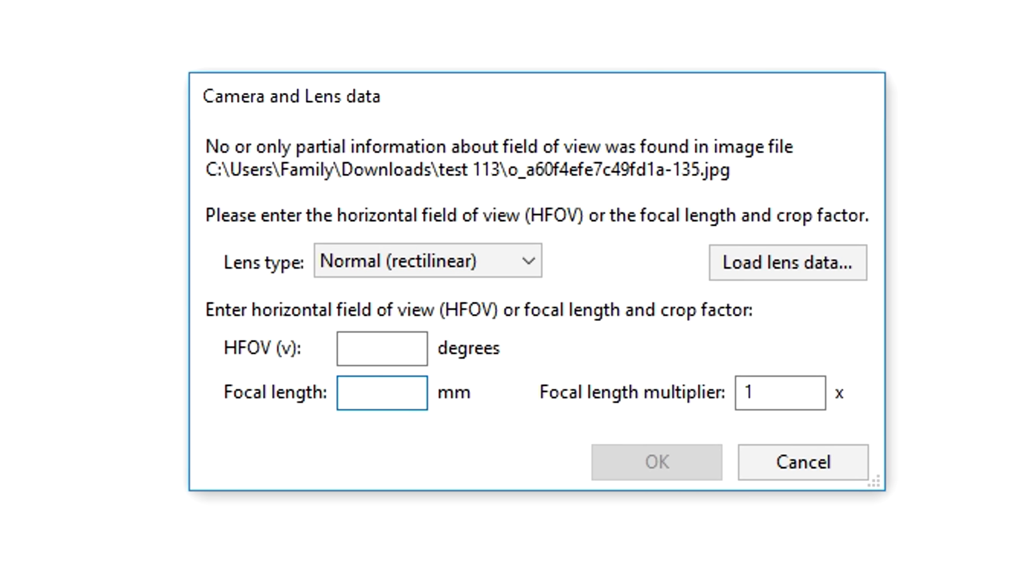
pyautogui.write('50')
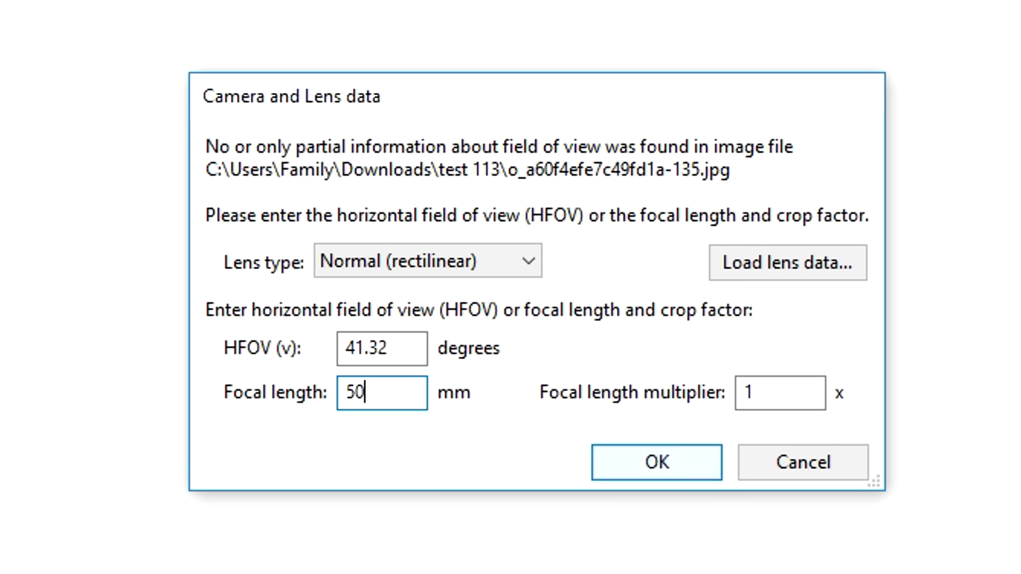
pyautogui.press('Return')
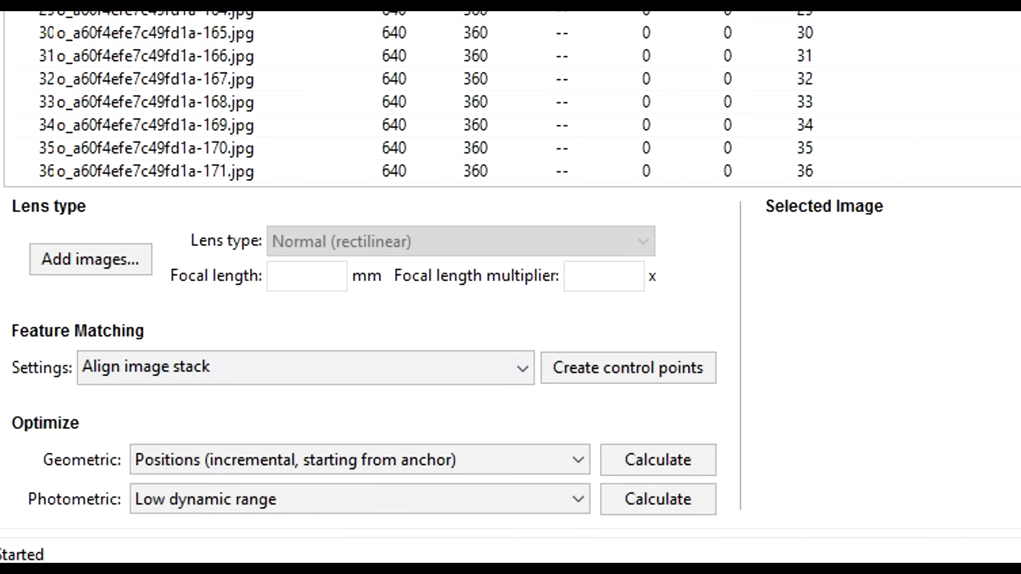
# Choose Hugin's CPFind for feature matching and create control points between the frame images
pyautogui.click(123, 485)
pyautogui.press('Up')
pyautogui.press('Up')
pyautogui.press('Up')
pyautogui.press('Up')
pyautogui.press('Up')
pyautogui.press('Return')
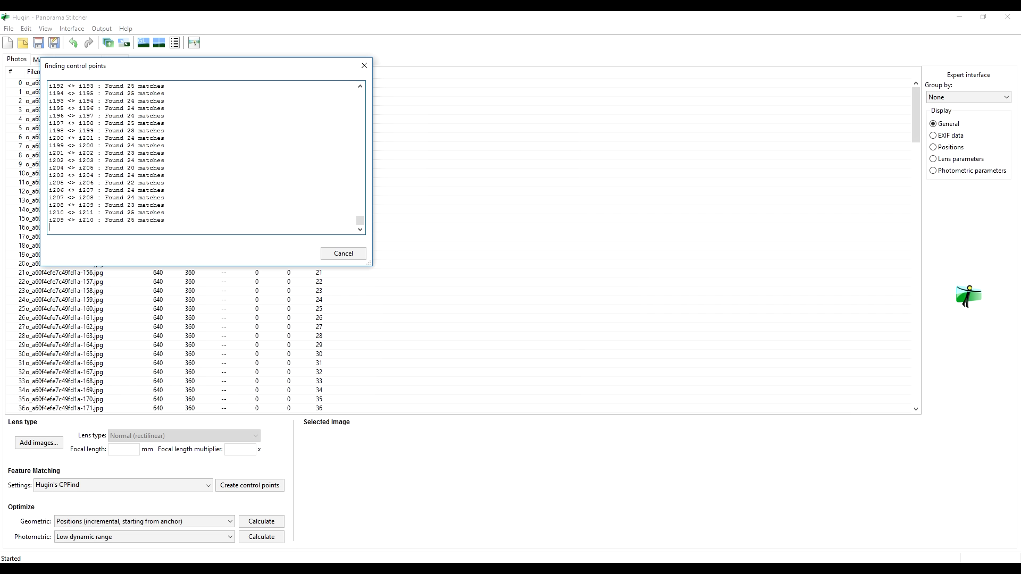
pyautogui.press('Return')
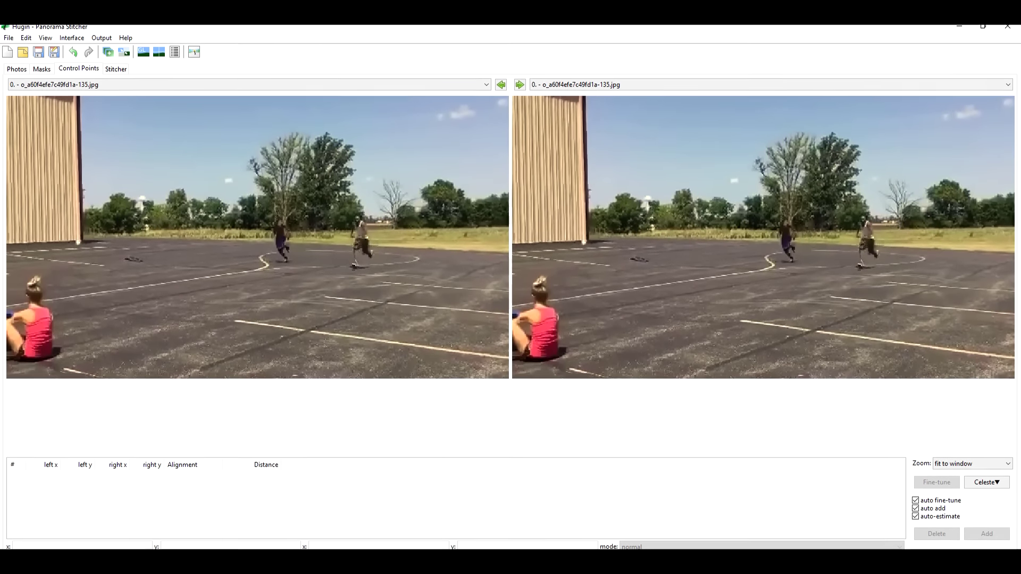
# Add a vertical line control point pair on the building's corner edge in frame 135, from about (91, 11) to (93, 87)
pyautogui.click(34, 126)
pyautogui.moveTo(34, 129); pyautogui.dragTo(78, 111)
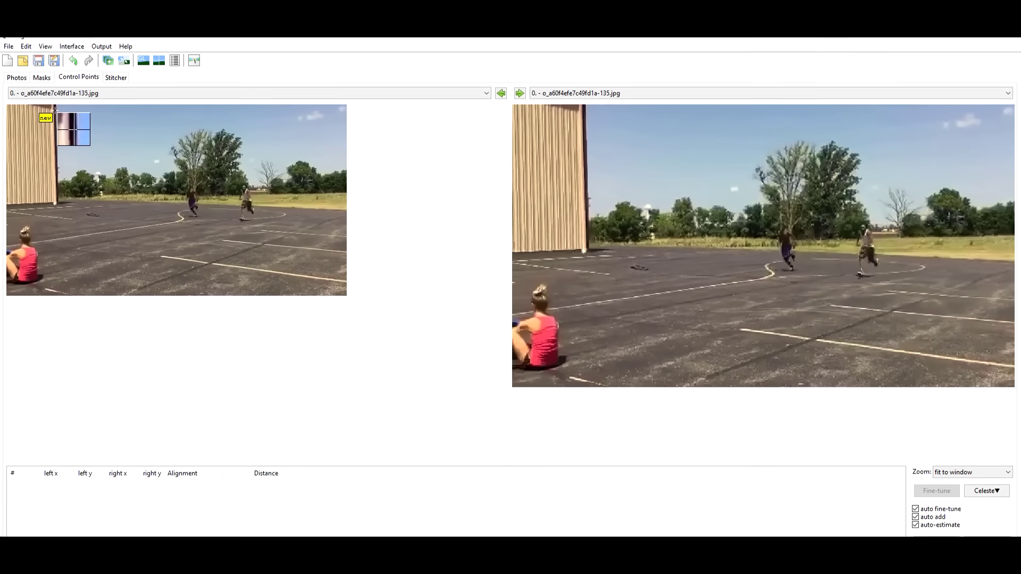
pyautogui.click(585, 177)
pyautogui.moveTo(585, 179); pyautogui.dragTo(585, 189)
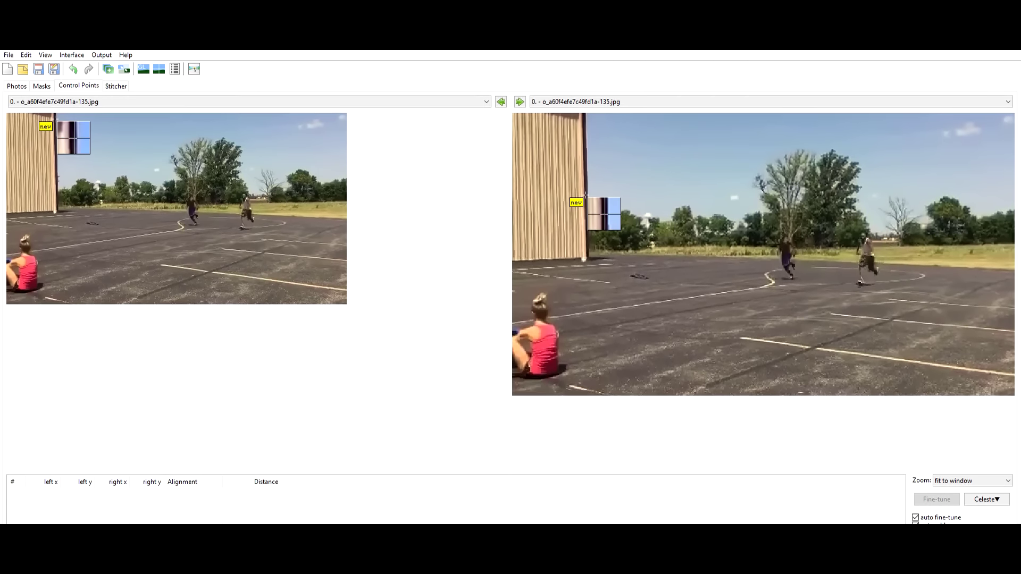
pyautogui.click(586, 195)
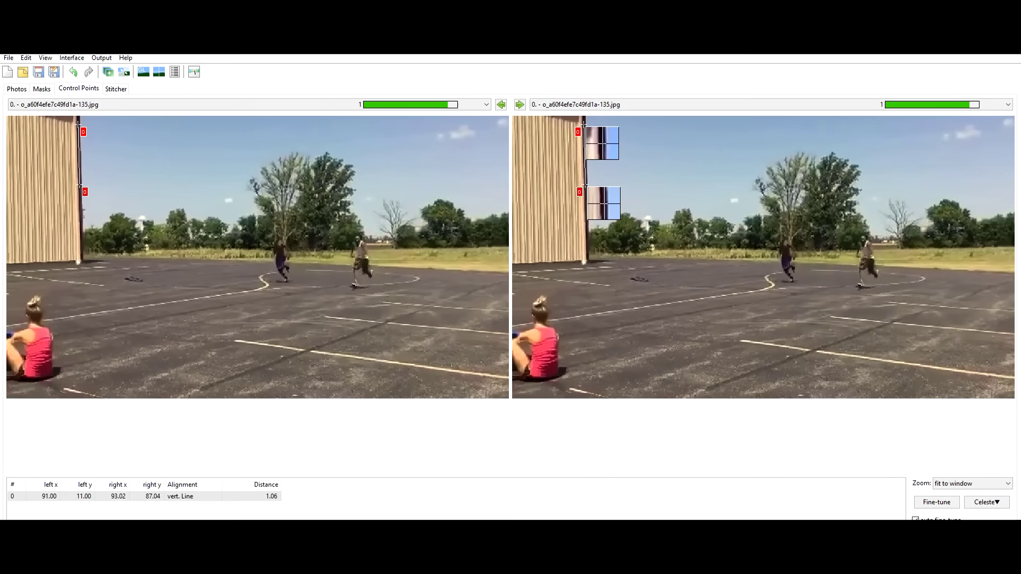
# Add a second vertical line control point pair along the building's siding in frame 135, from about (40, 9) to (41, 130)
pyautogui.click(21, 116)
pyautogui.click(30, 140)
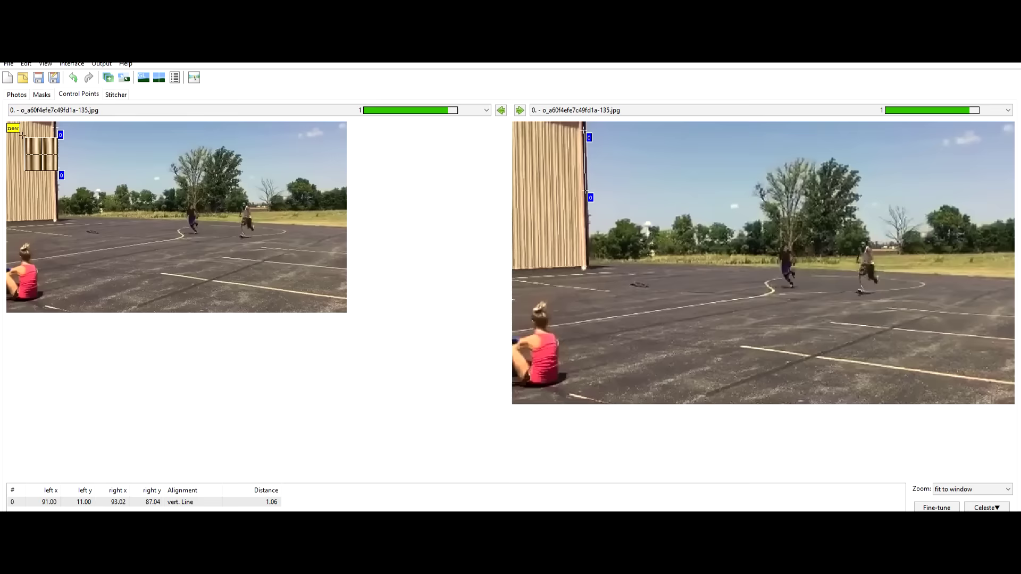
pyautogui.click(540, 212)
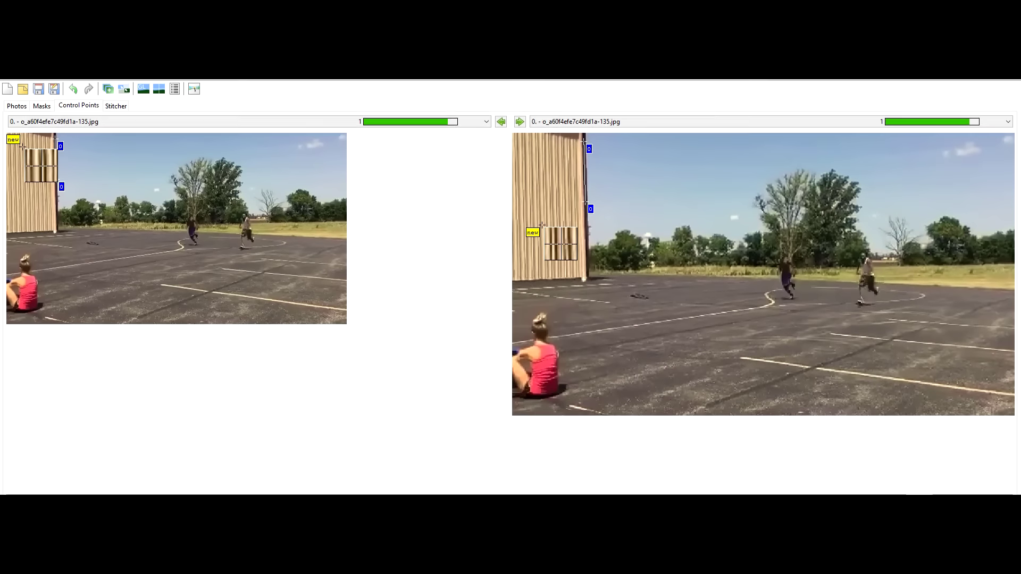
pyautogui.press('a')
pyautogui.click(545, 240)
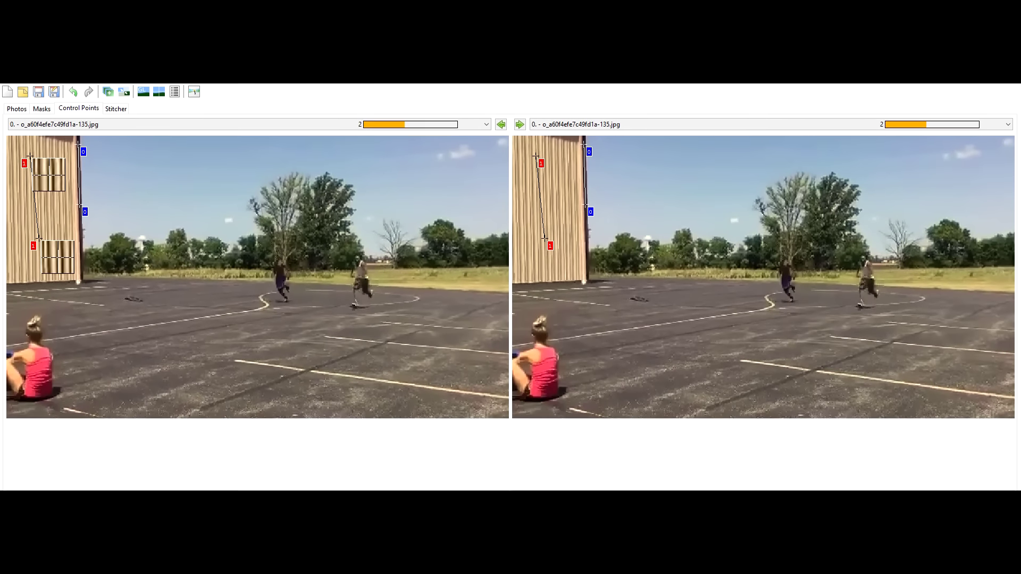
pyautogui.moveTo(546, 249); pyautogui.dragTo(543, 148)
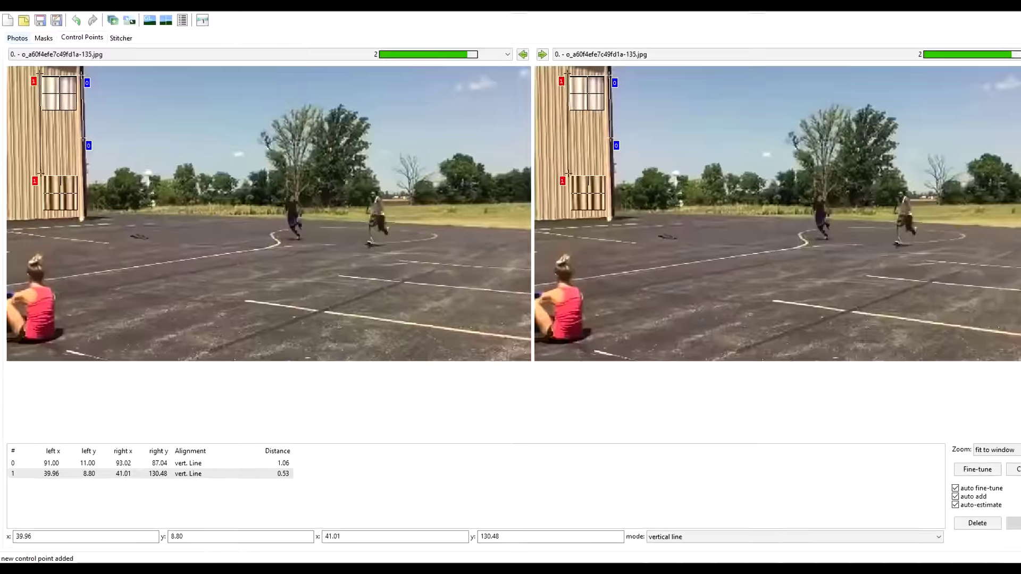
# Run the geometric optimization of positions, incremental from the anchor, and apply the changes
pyautogui.click(17, 136)
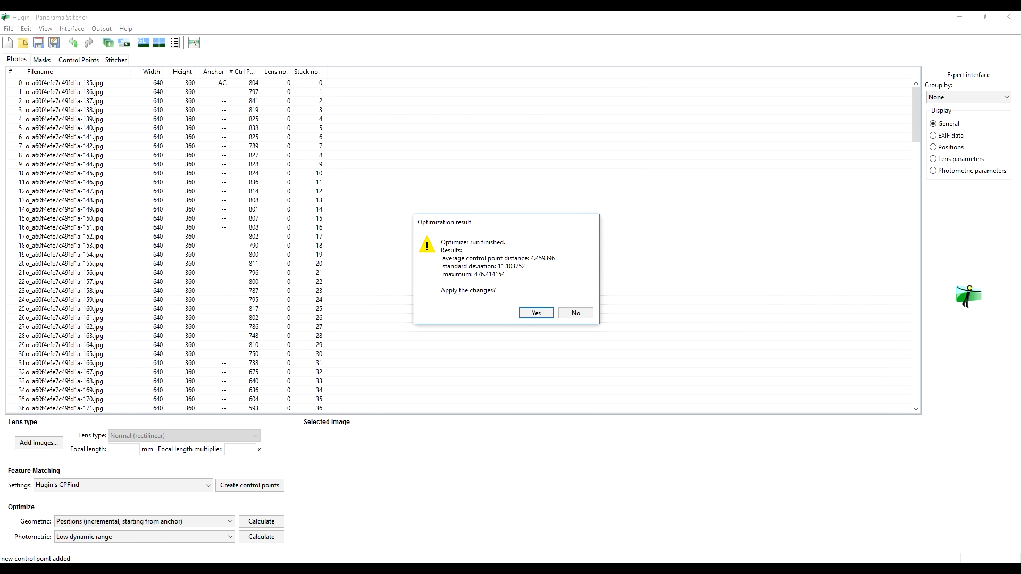
pyautogui.press('Return')
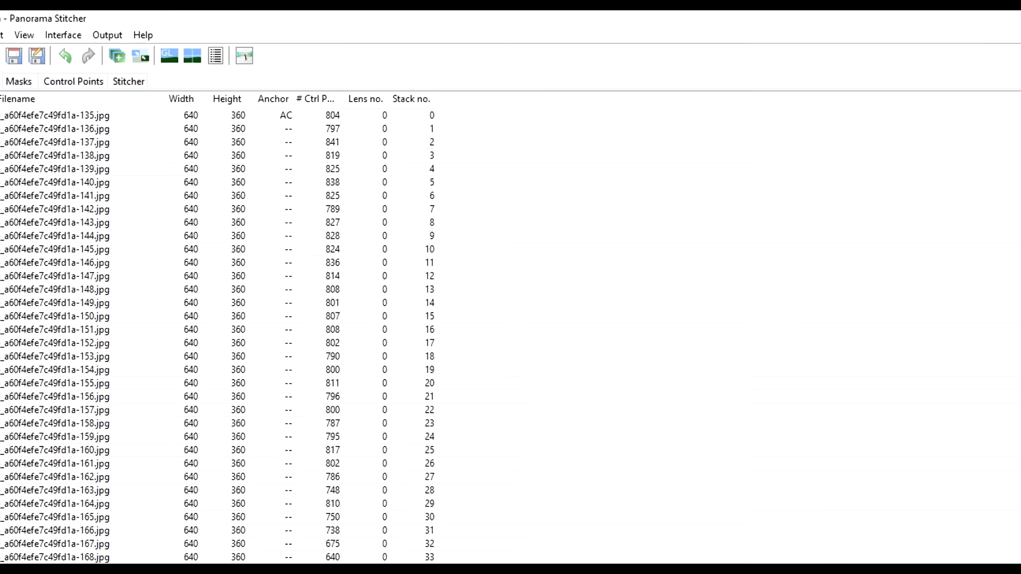
# Open the fast panorama preview and set its field of view to 60 by 60 degrees
pyautogui.click(143, 42)
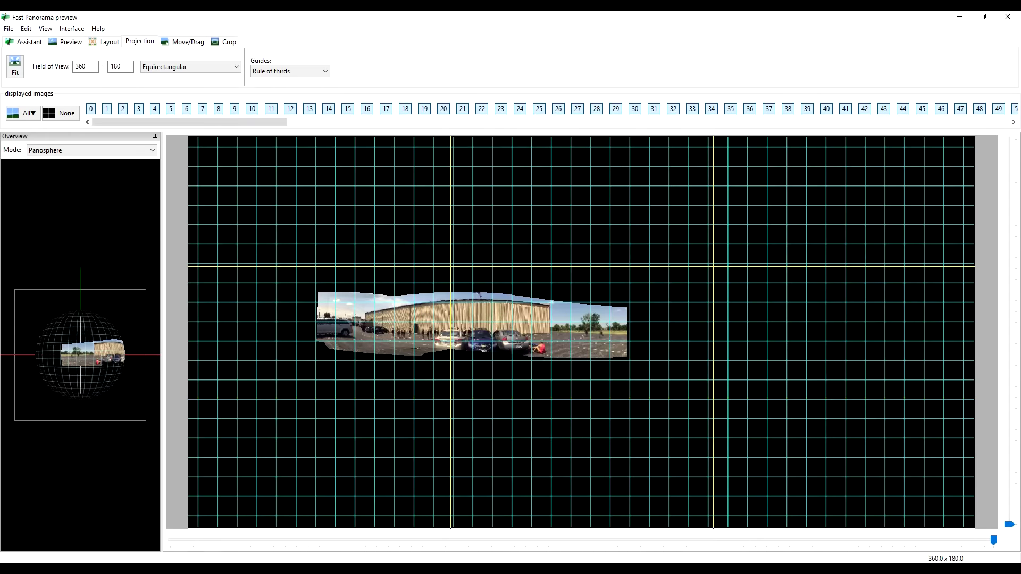
pyautogui.doubleClick(84, 66)
pyautogui.write('60')
pyautogui.press('Return')
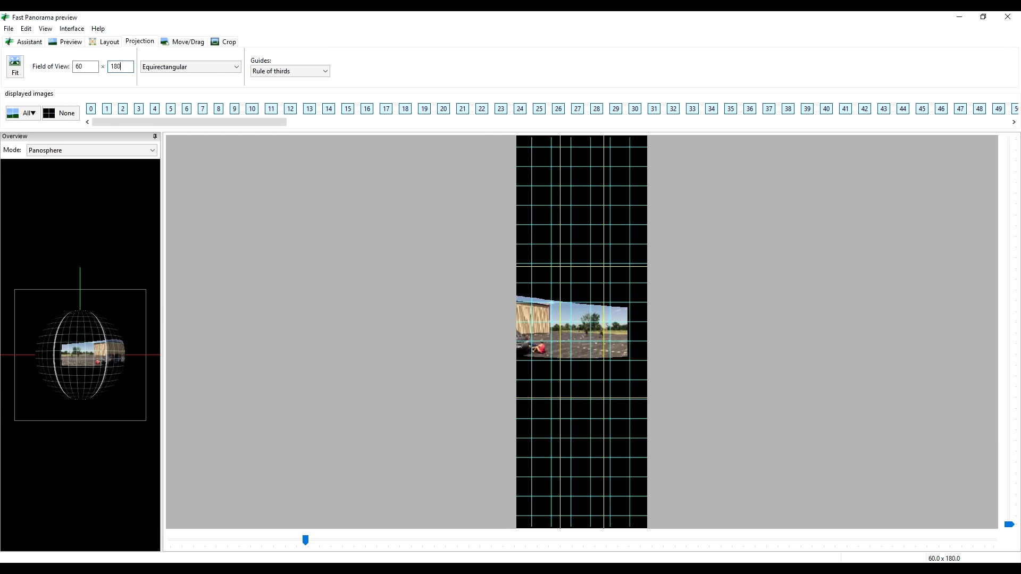
pyautogui.press('Tab')
pyautogui.press('BackSpace')
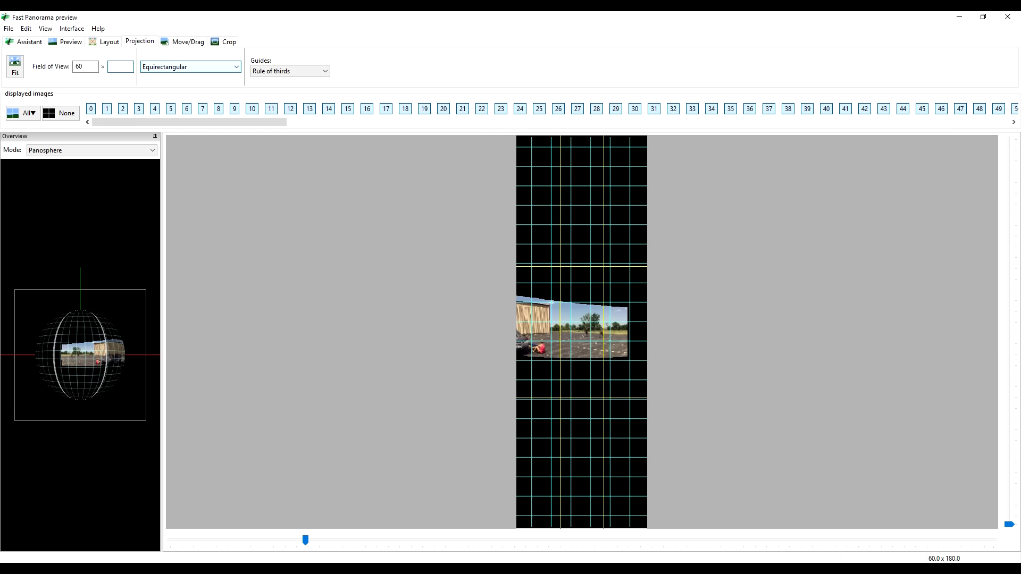
pyautogui.write('60')
pyautogui.press('Return')
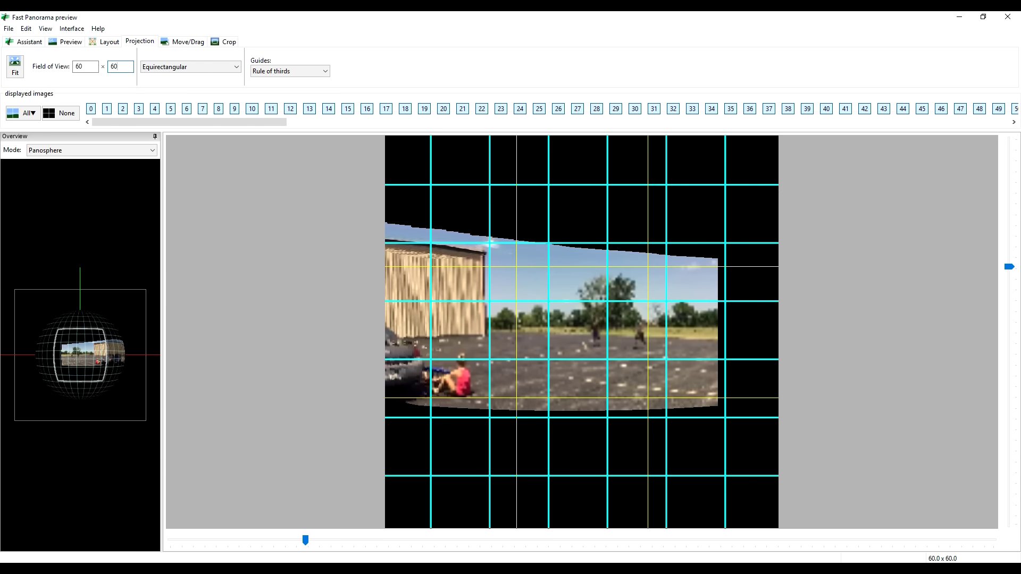
# Widen the horizontal field of view to 177 degrees and change the projection to Rectilinear
pyautogui.moveTo(305, 540); pyautogui.dragTo(574, 540)
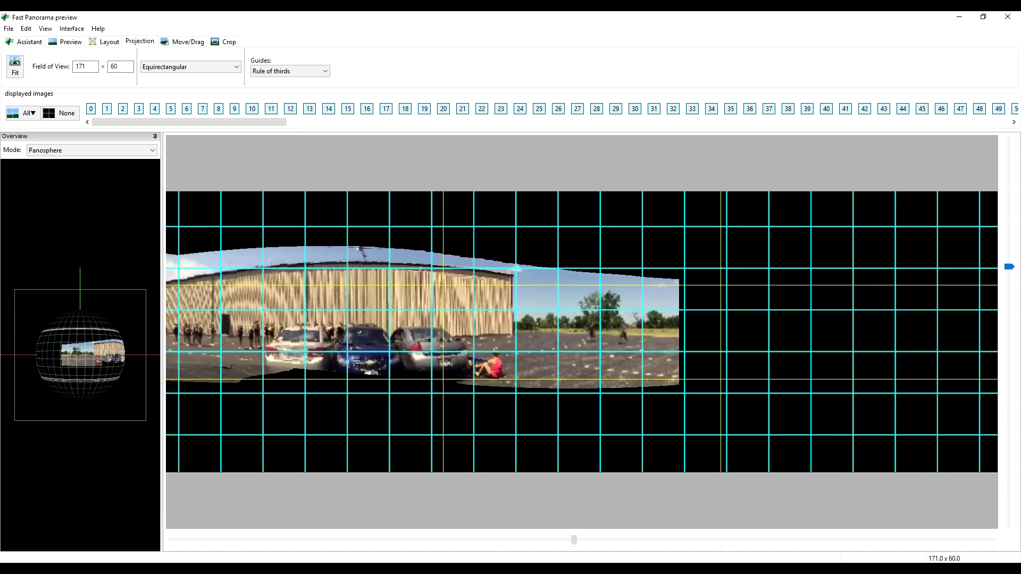
pyautogui.click(190, 66)
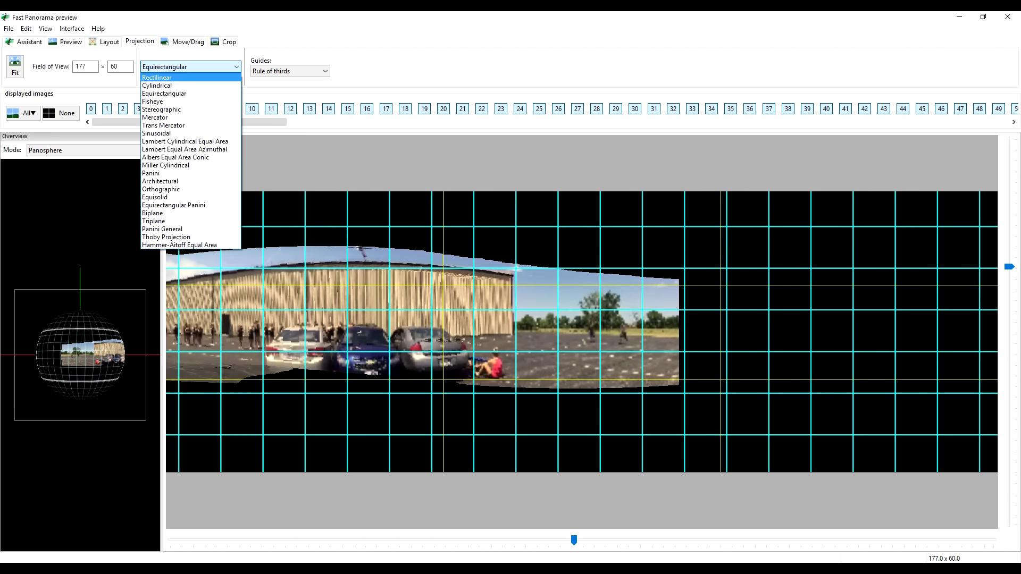
pyautogui.click(190, 77)
# Reset the rectilinear field of view to 60 by 60 degrees, and widen it horizontally to 145 degrees
pyautogui.doubleClick(85, 66)
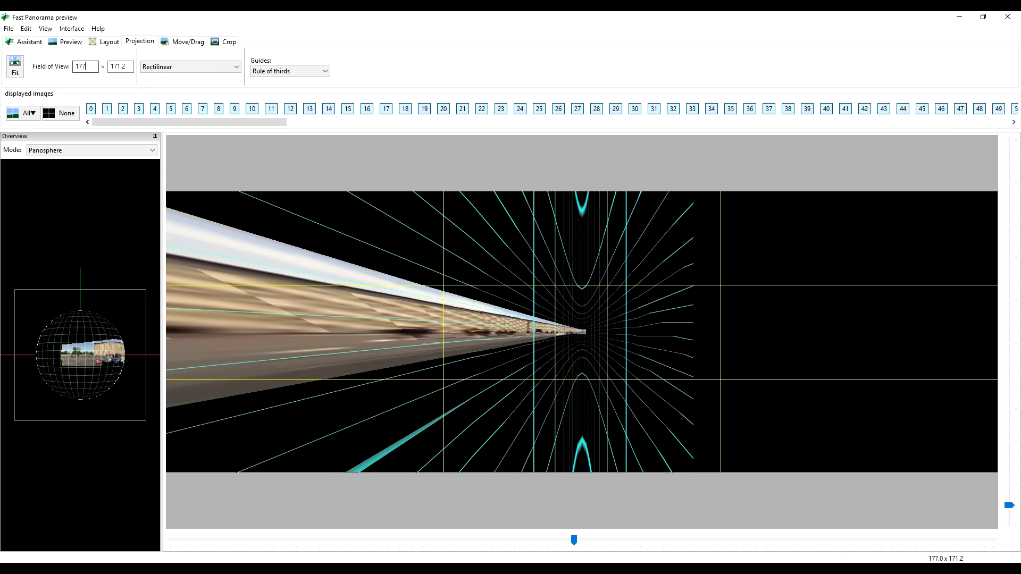
pyautogui.write('60')
pyautogui.press('Tab')
pyautogui.write('60')
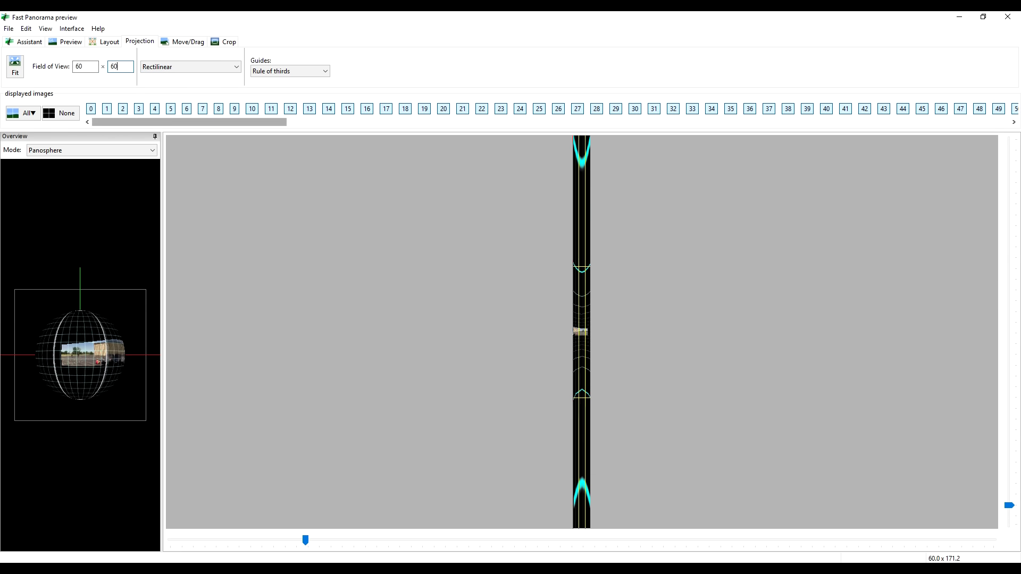
pyautogui.press('Return')
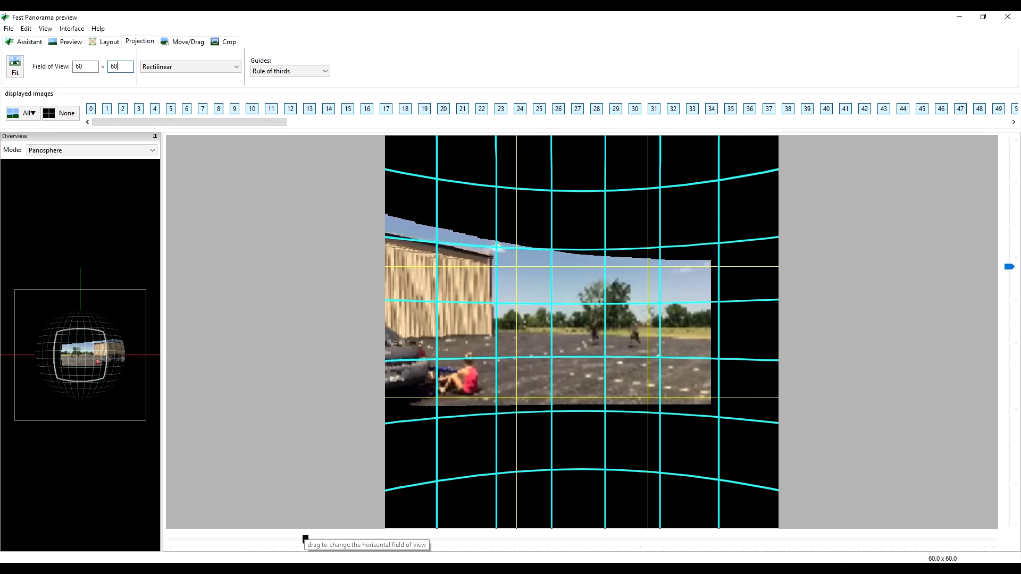
pyautogui.moveTo(305, 539); pyautogui.dragTo(500, 540)
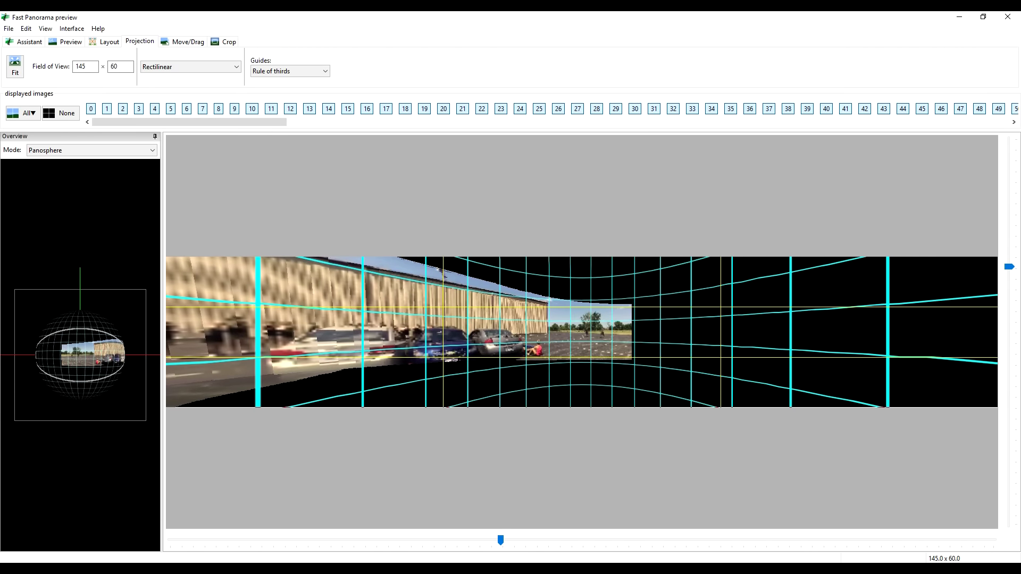
# Centre and fit the panorama in the preview, and increase its vertical field of view to 45 degrees
pyautogui.moveTo(95, 354); pyautogui.dragTo(84, 354)
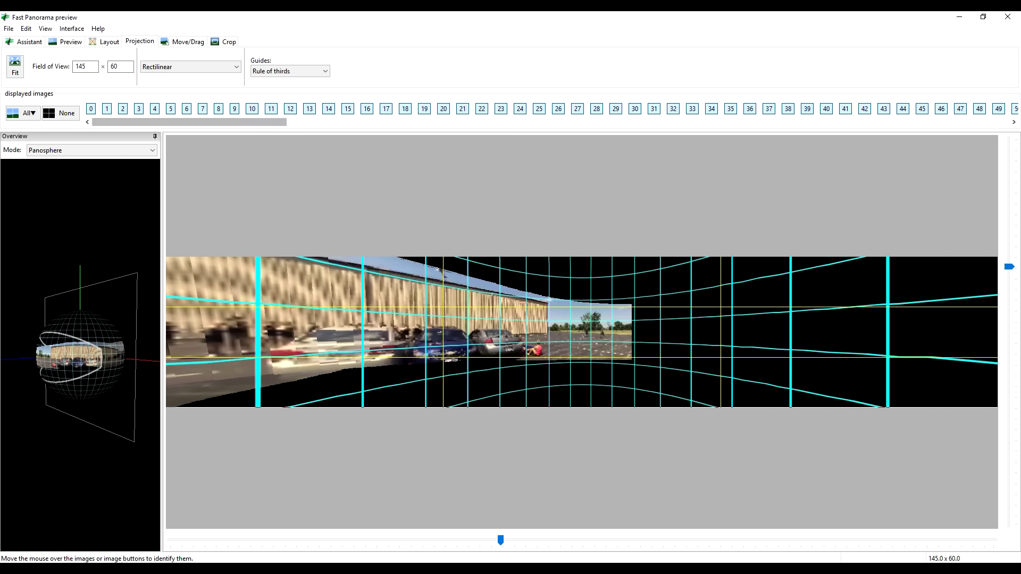
pyautogui.click(182, 41)
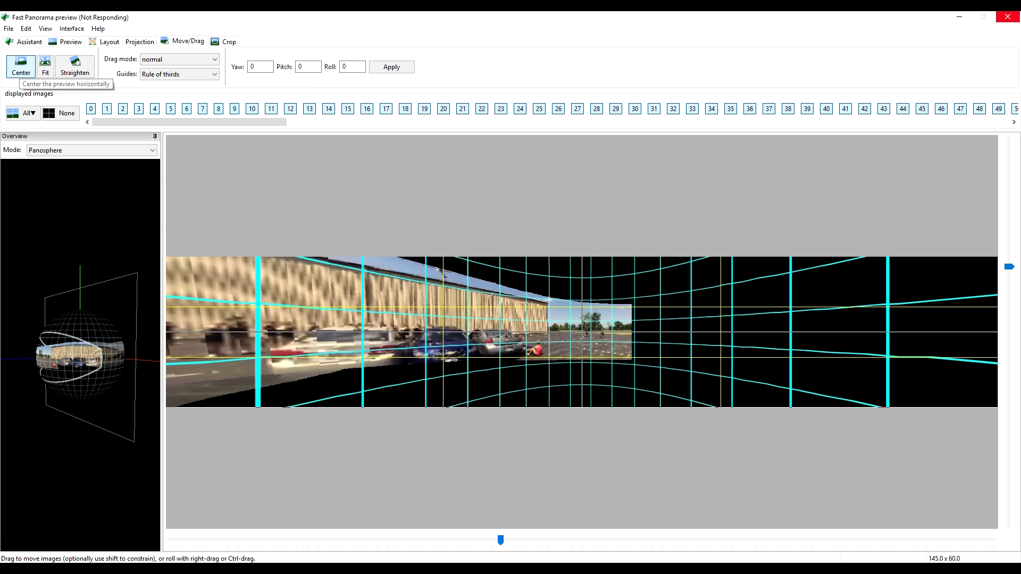
pyautogui.click(1007, 17)
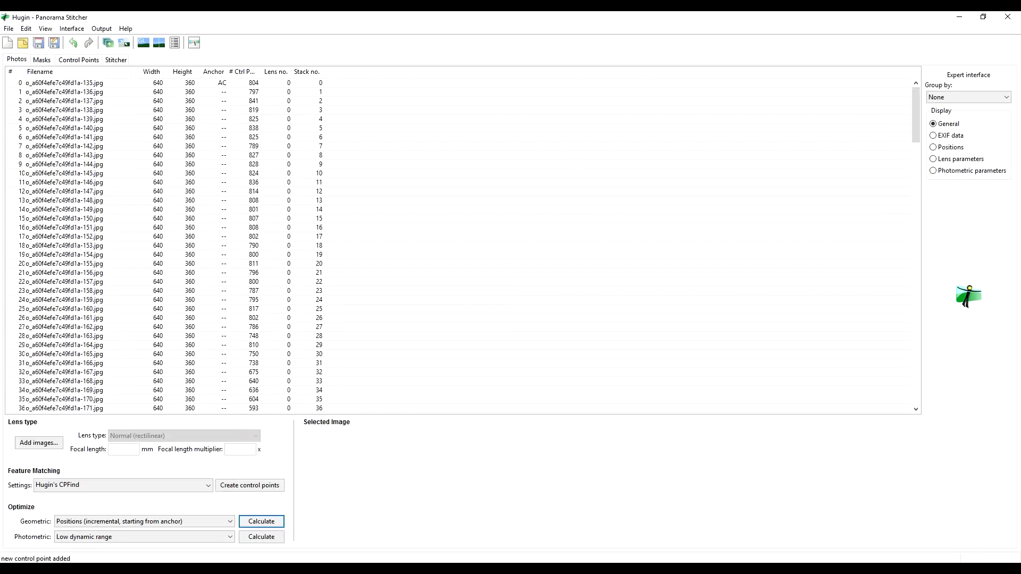
pyautogui.click(580, 523)
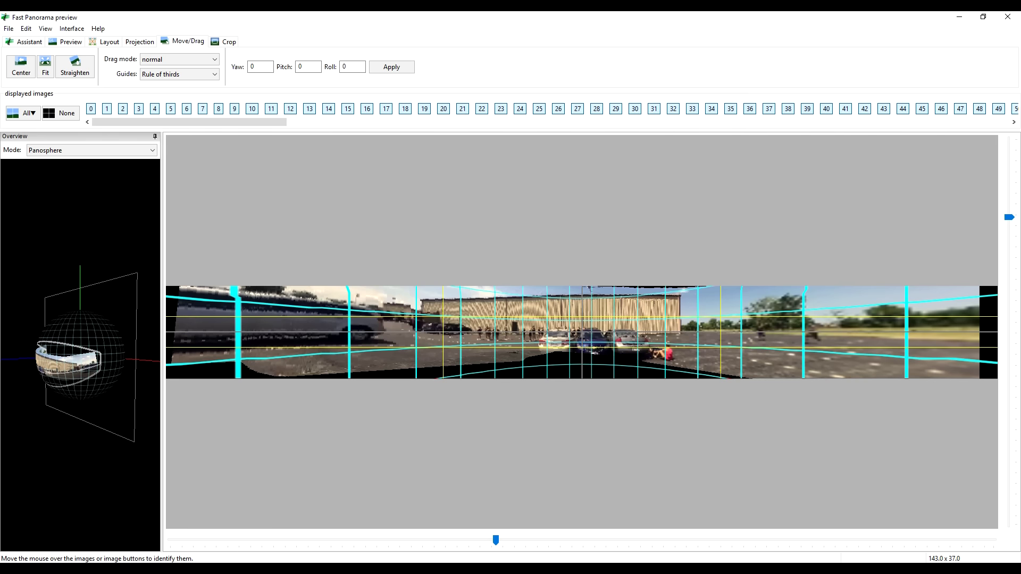
pyautogui.moveTo(1008, 217); pyautogui.dragTo(1008, 234)
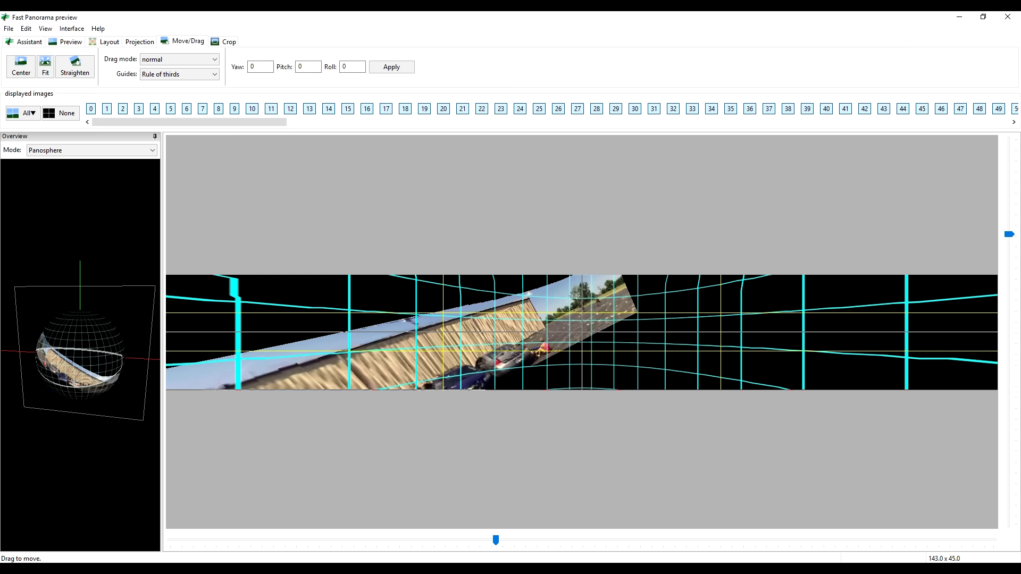
# Level the panorama by applying a roll of 30 degrees and reposition it around the centre of the preview
pyautogui.moveTo(502, 361); pyautogui.dragTo(582, 327)
pyautogui.click(346, 66)
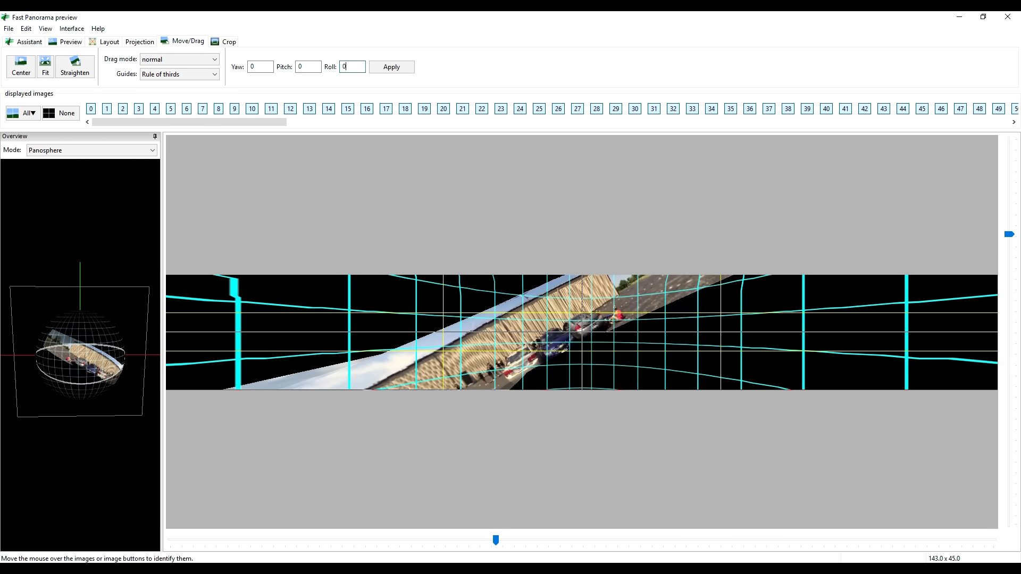
pyautogui.write('3')
pyautogui.click(392, 66)
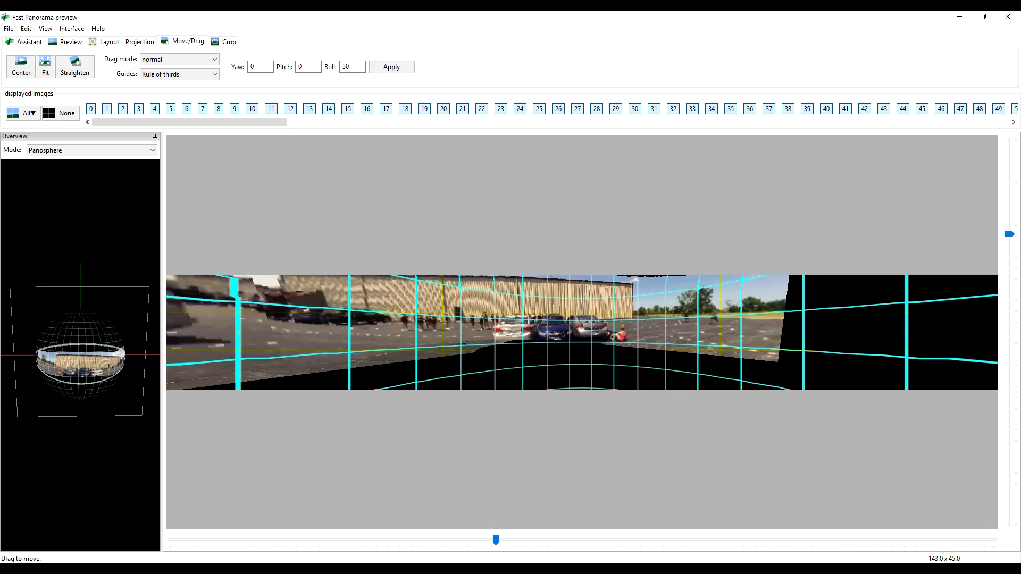
pyautogui.moveTo(465, 343); pyautogui.dragTo(499, 367)
# Adjust the rectilinear field of view to 155 by 46 degrees
pyautogui.click(139, 42)
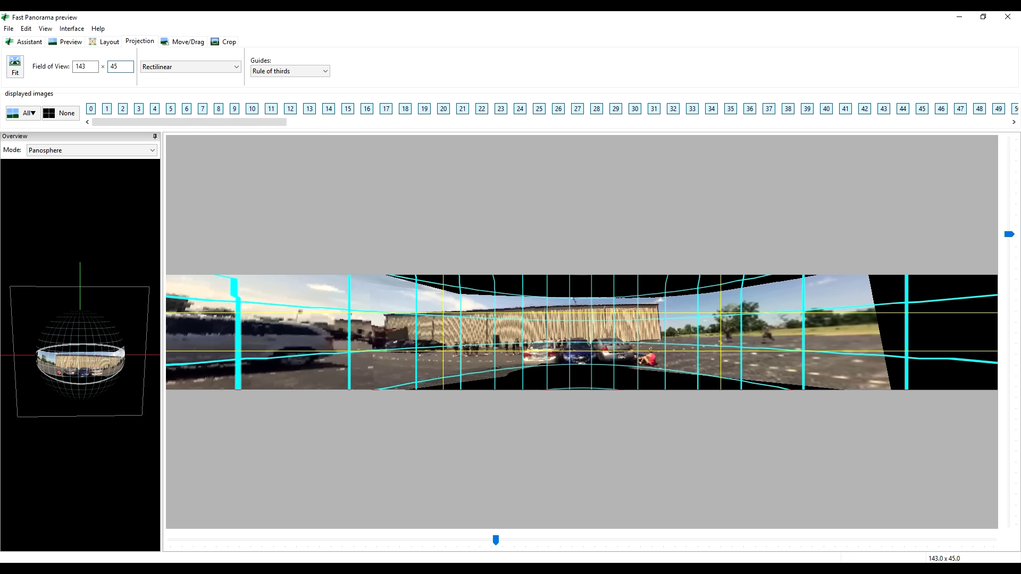
pyautogui.moveTo(79, 355)
pyautogui.mouseDown()
pyautogui.moveTo(114, 344)
pyautogui.moveTo(47, 353)
pyautogui.moveTo(80, 340)
pyautogui.mouseUp()
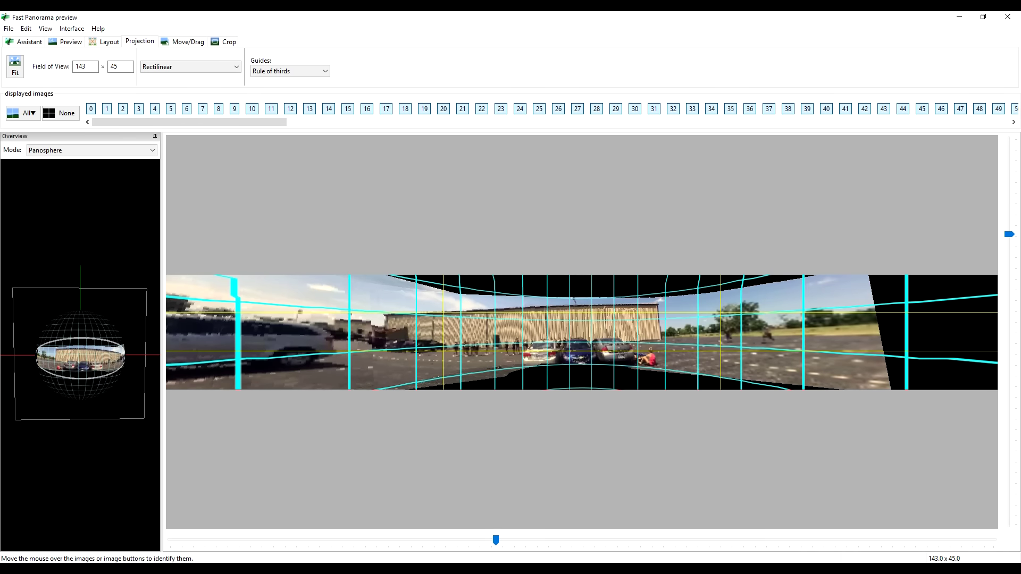
pyautogui.moveTo(495, 540); pyautogui.dragTo(523, 540)
pyautogui.moveTo(1008, 234); pyautogui.dragTo(1009, 236)
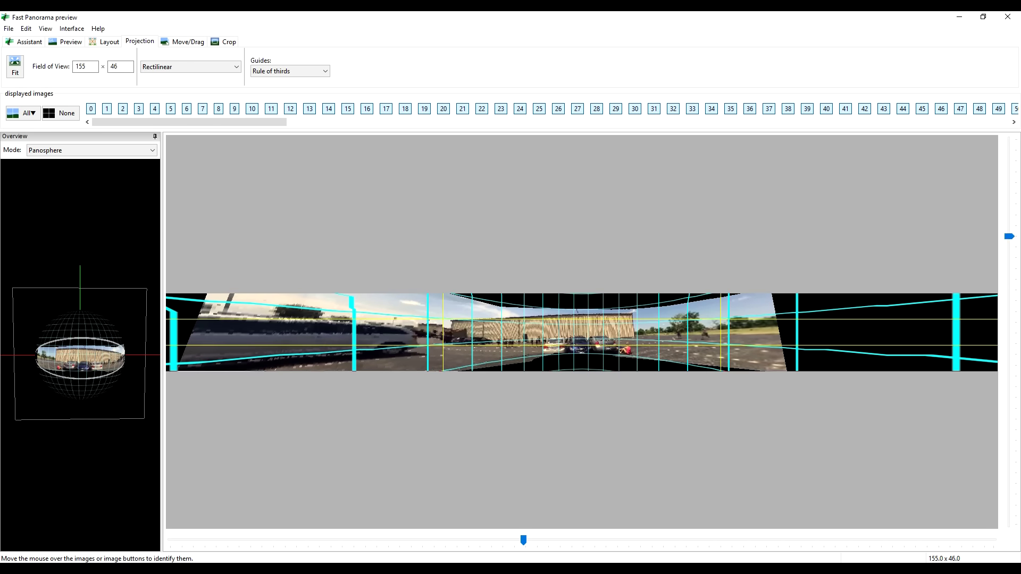
# Change the panorama projection to Equirectangular and increase its vertical field of view to 34 degrees
pyautogui.moveTo(80, 355)
pyautogui.mouseDown()
pyautogui.moveTo(91, 358)
pyautogui.moveTo(74, 347)
pyautogui.mouseUp()
pyautogui.click(190, 66)
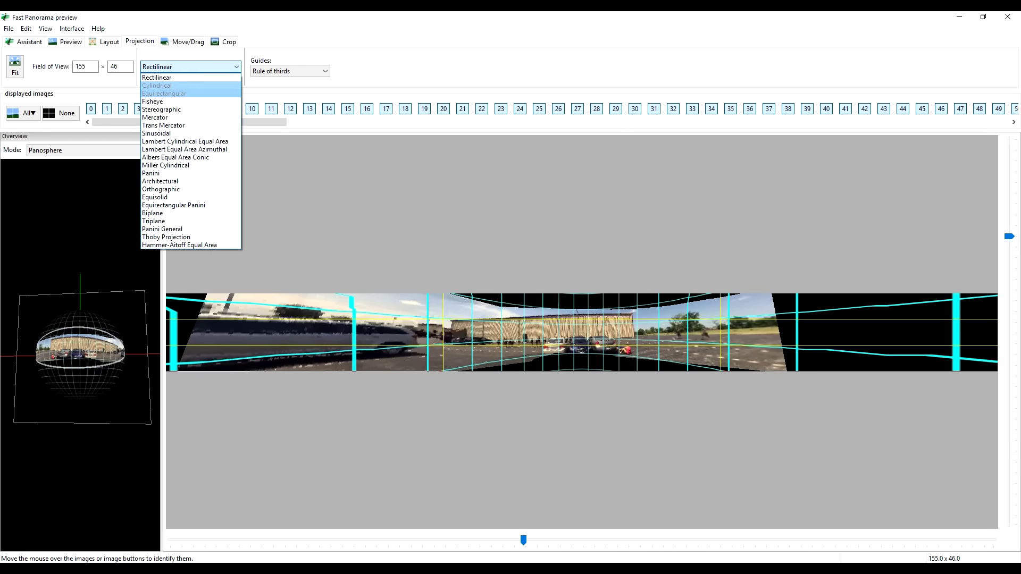
pyautogui.click(164, 93)
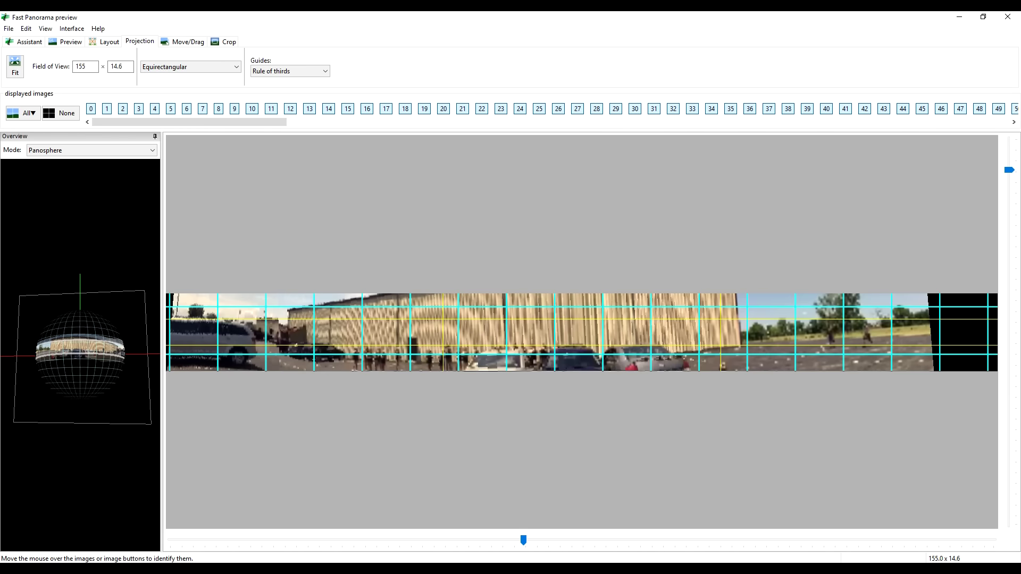
pyautogui.moveTo(1008, 169); pyautogui.dragTo(1008, 211)
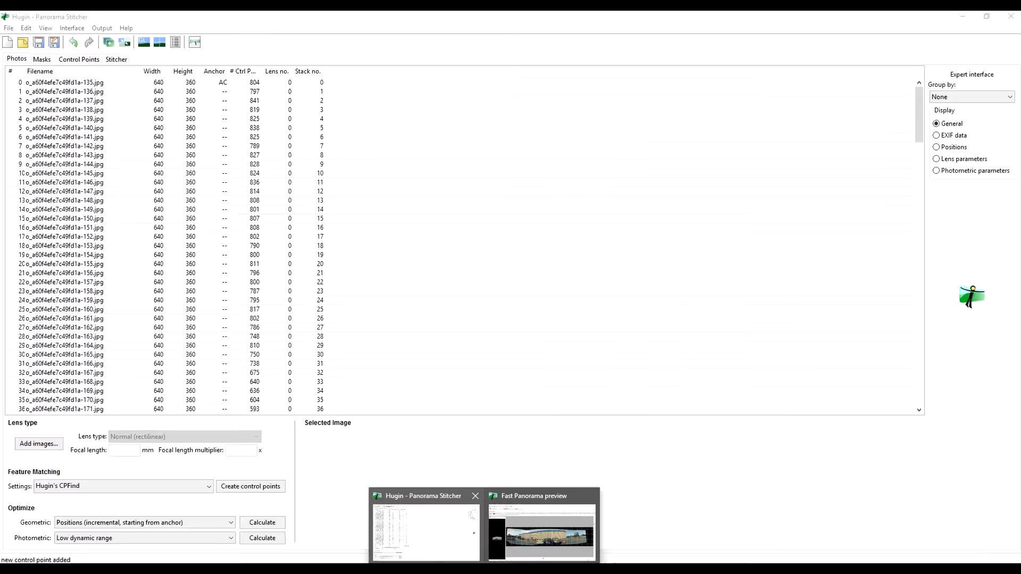
# In the main Hugin window, calculate the optimal canvas size and output only remapped images with no exposure correction, low dynamic range
pyautogui.click(429, 532)
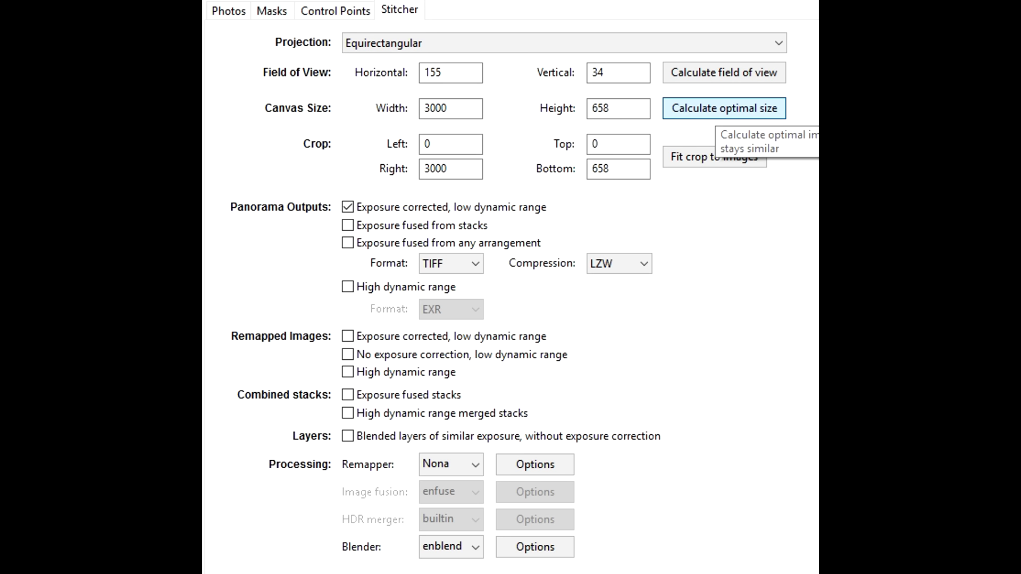
pyautogui.click(725, 108)
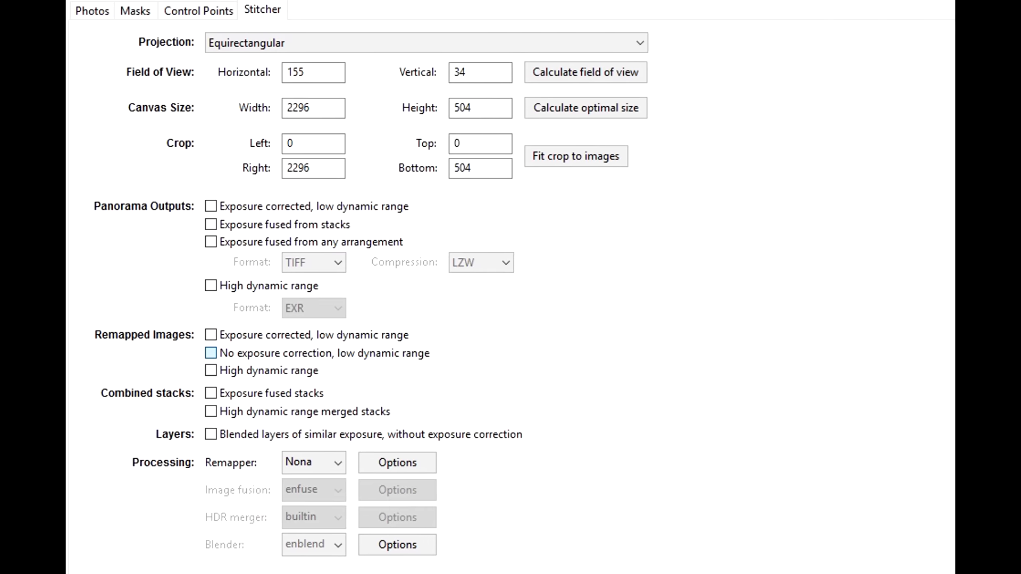
pyautogui.click(210, 353)
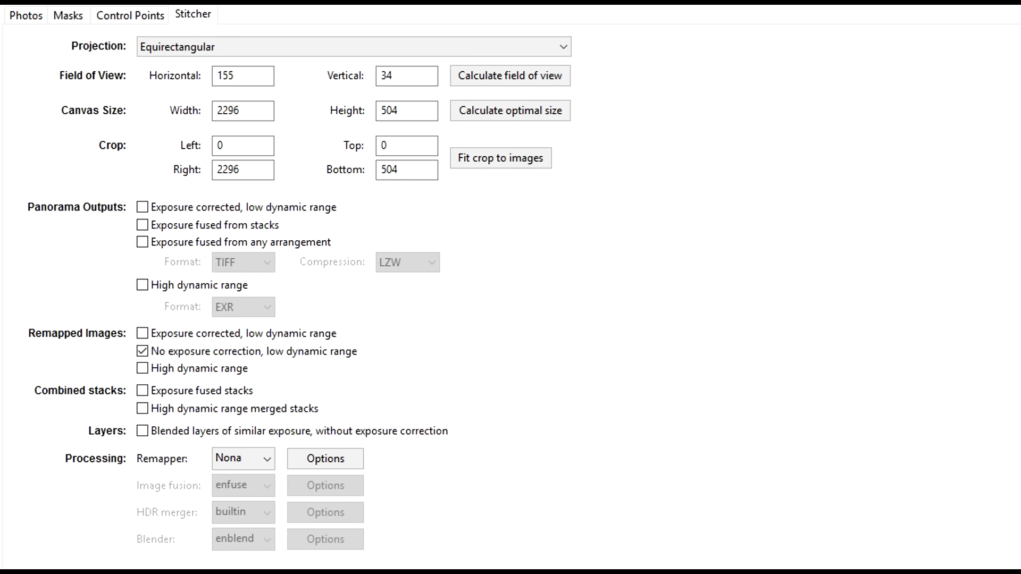
# Turn off saving cropped images in the Nona remapper options
pyautogui.click(325, 458)
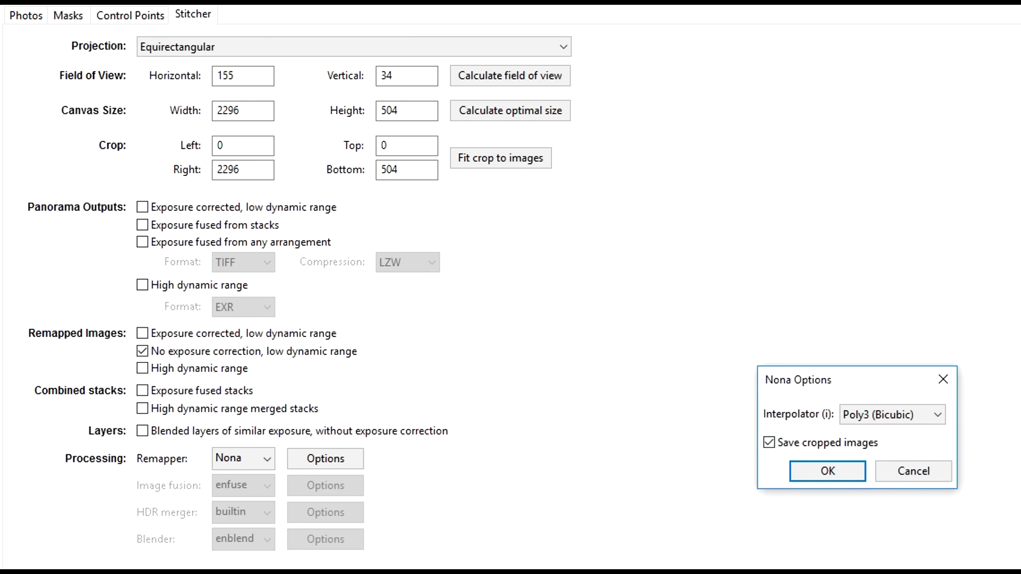
pyautogui.click(769, 443)
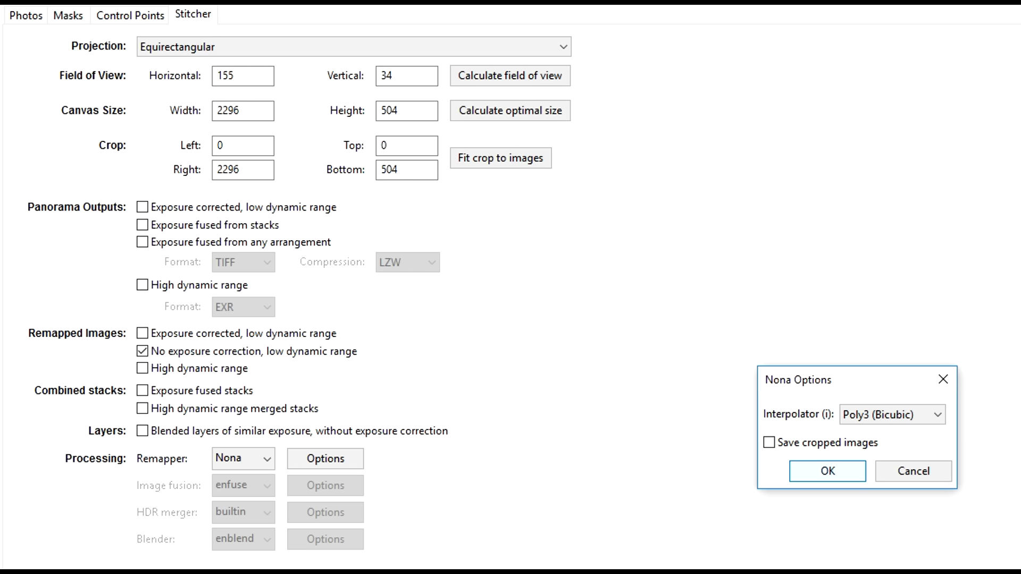
pyautogui.press('Return')
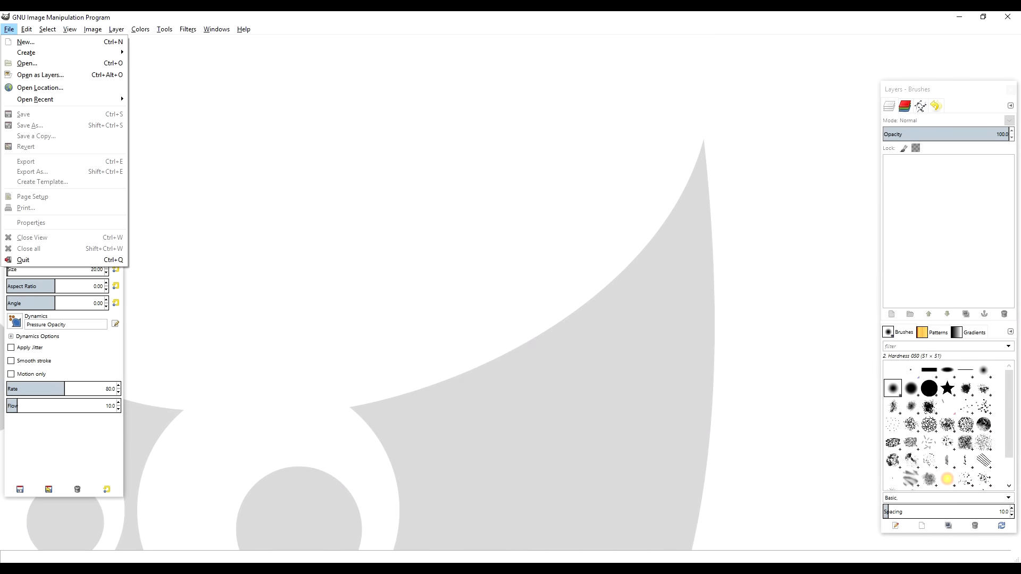
# In GIMP, open all the flipser_exposure_layers TIFF files from the test 1 folder as layers of one image
pyautogui.press('Down')
pyautogui.press('Down')
pyautogui.press('Down')
pyautogui.press('Down')
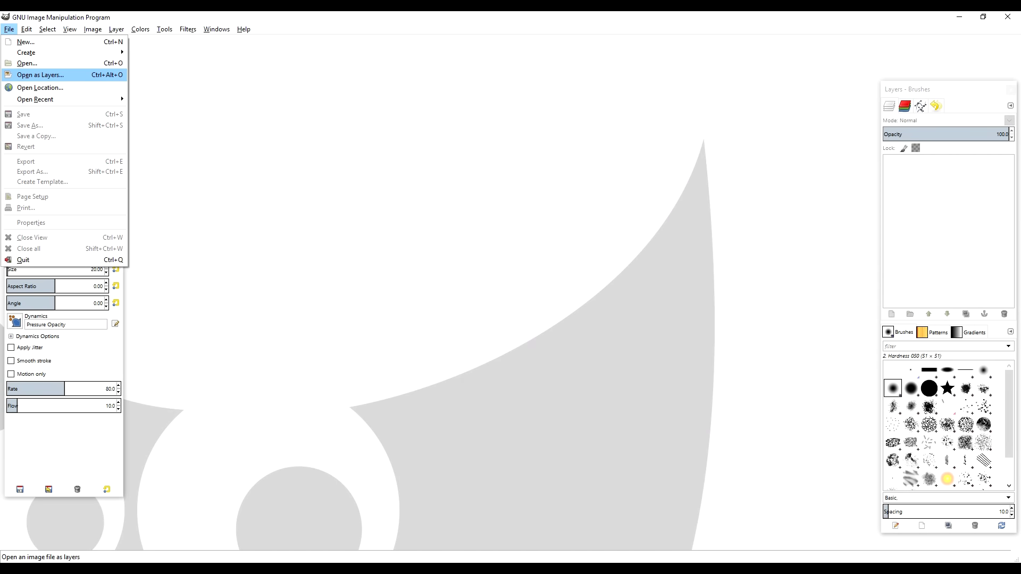
pyautogui.press('Escape')
pyautogui.hotkey('ctrl', 'o')
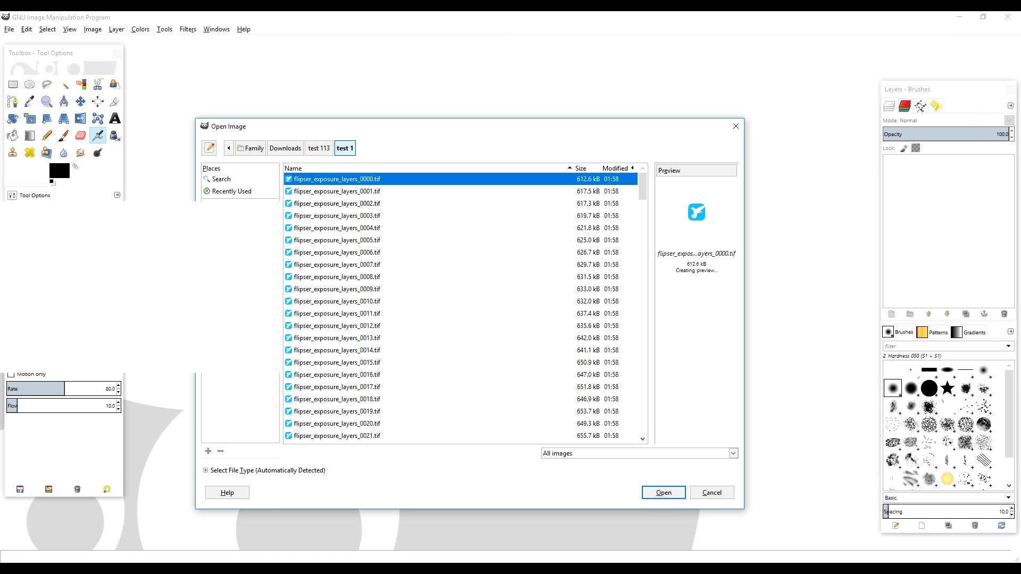
pyautogui.hotkey('ctrl', 'a')
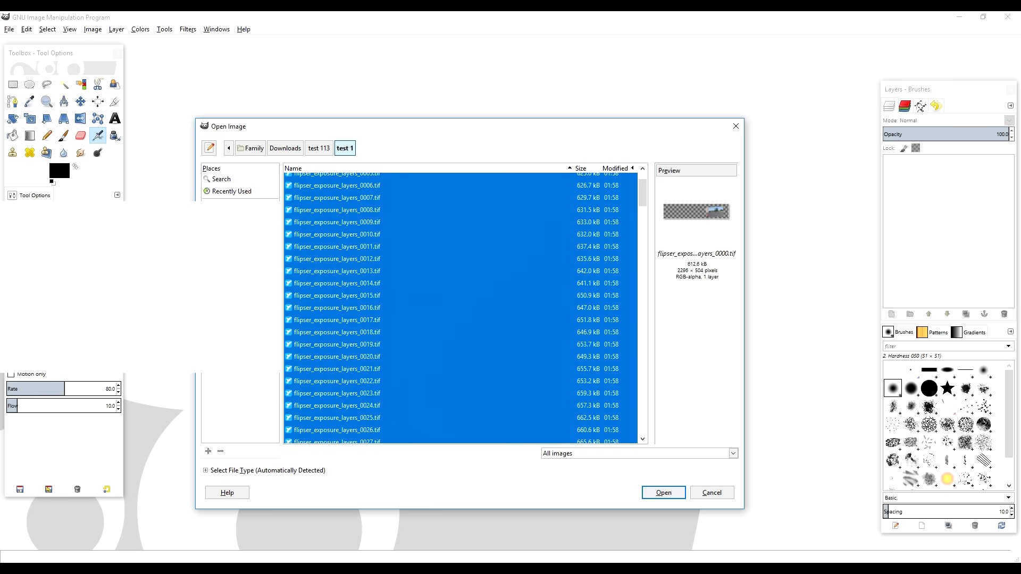
pyautogui.scroll(-5, 460, 308)
pyautogui.scroll(-20, 461, 308)
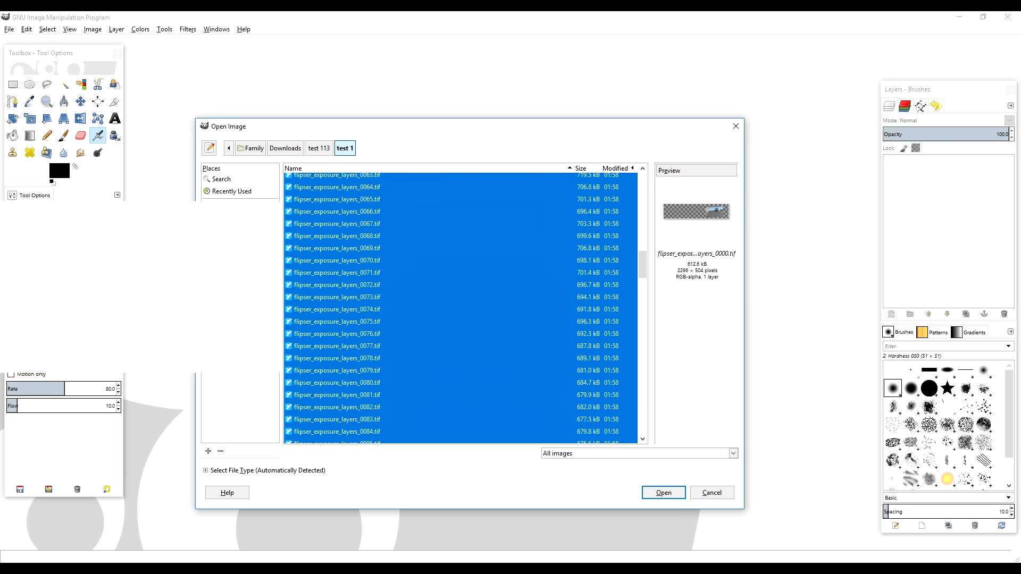
pyautogui.press('Return')
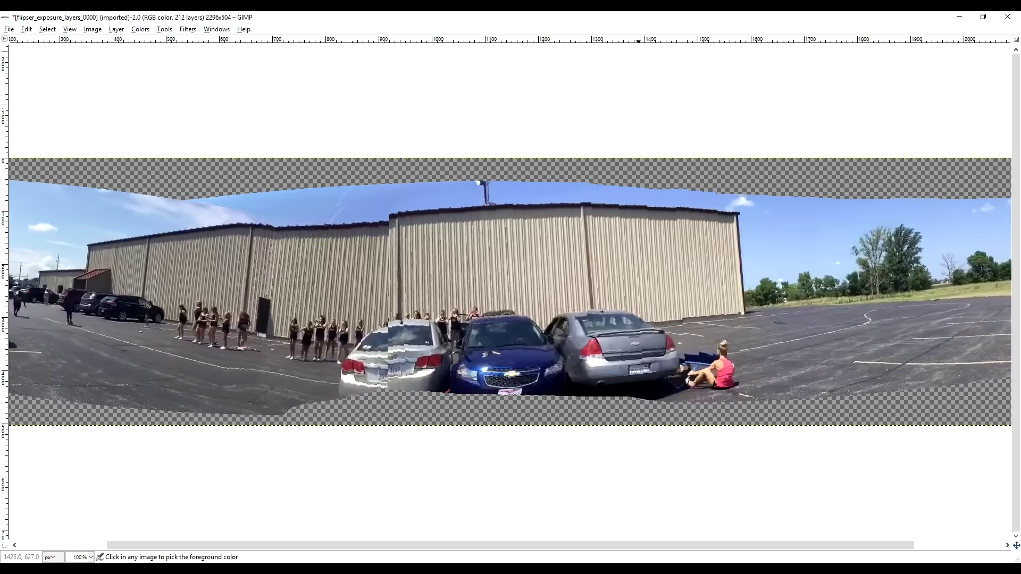
# Show the tool docks, inspect the top layer by toggling its visibility, and look through the layer stack
pyautogui.press('-')
pyautogui.press('Tab')
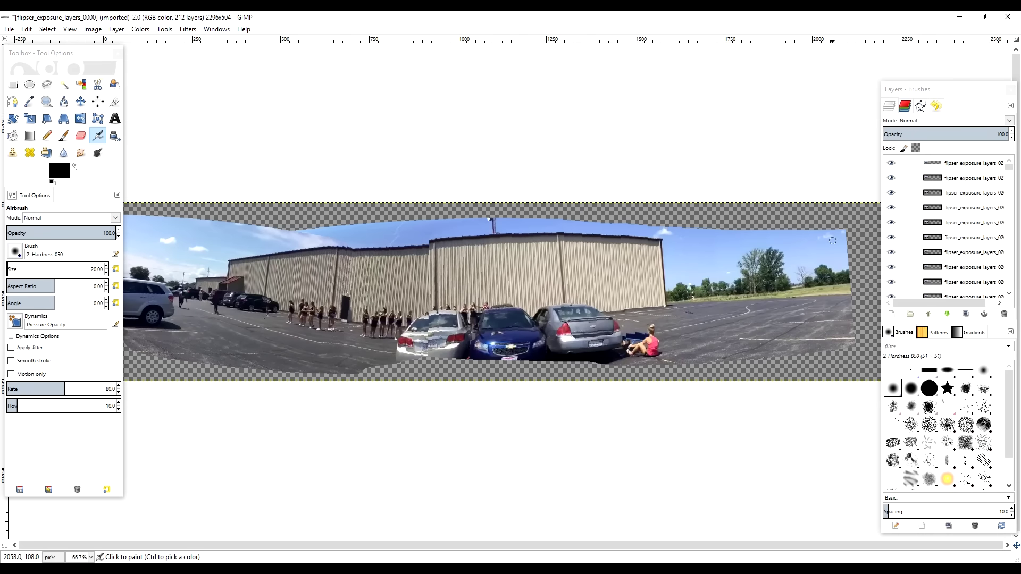
pyautogui.click(891, 163)
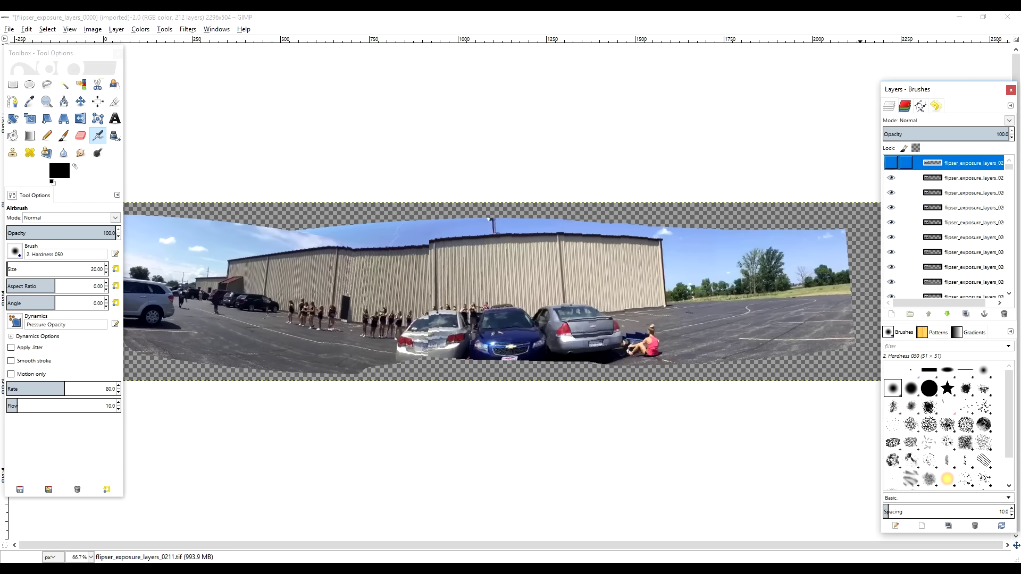
pyautogui.click(891, 163)
pyautogui.click(890, 163)
pyautogui.click(890, 163)
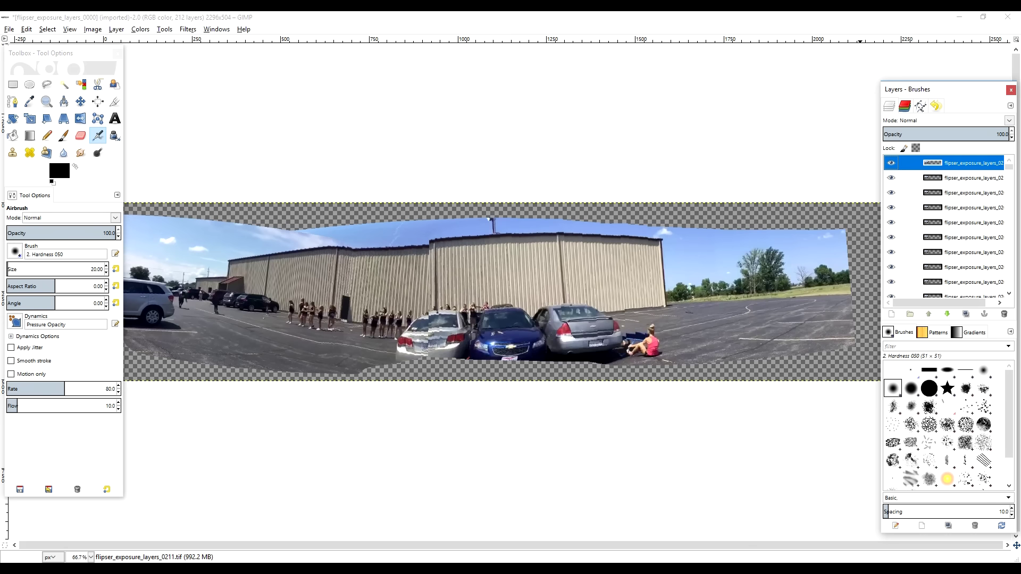
pyautogui.moveTo(1009, 167); pyautogui.dragTo(1008, 286)
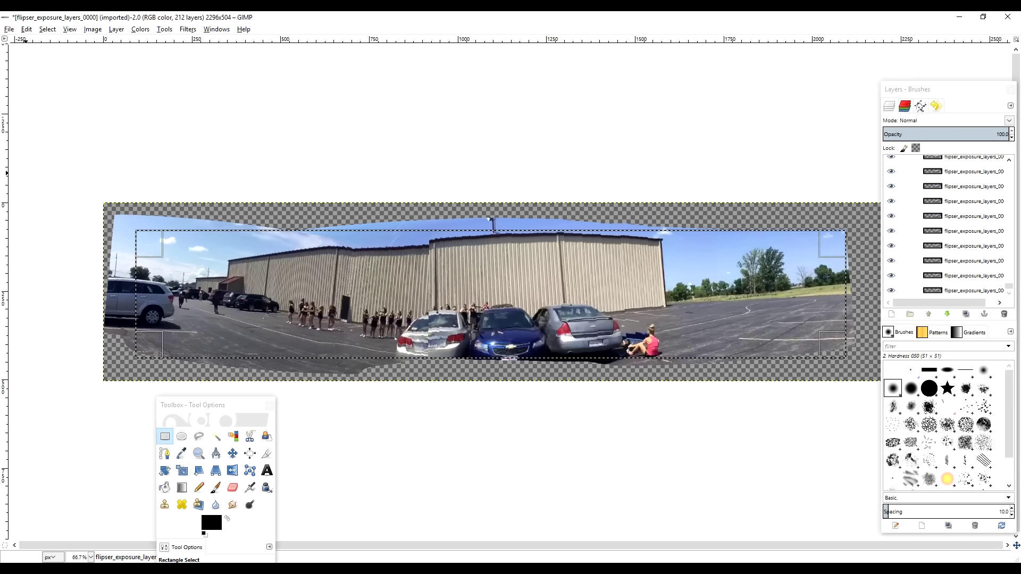
# Crop the whole image to the rectangular selection around the panorama
pyautogui.click(115, 29)
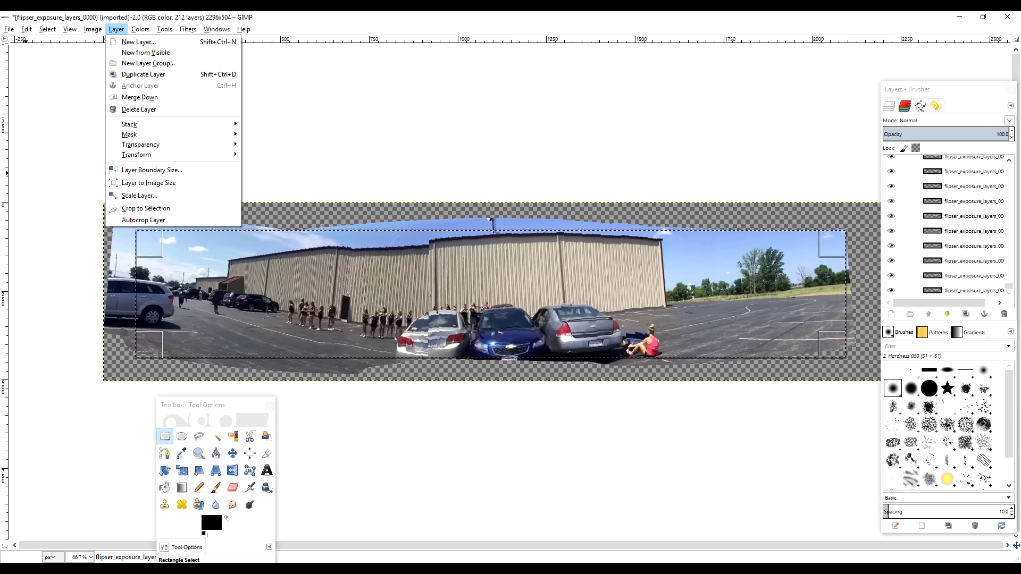
pyautogui.click(140, 208)
pyautogui.press('Left')
pyautogui.press('Down')
pyautogui.press('Down')
pyautogui.press('Down')
pyautogui.press('Down')
pyautogui.press('Down')
pyautogui.press('Down')
pyautogui.press('Down')
pyautogui.press('Down')
pyautogui.press('Down')
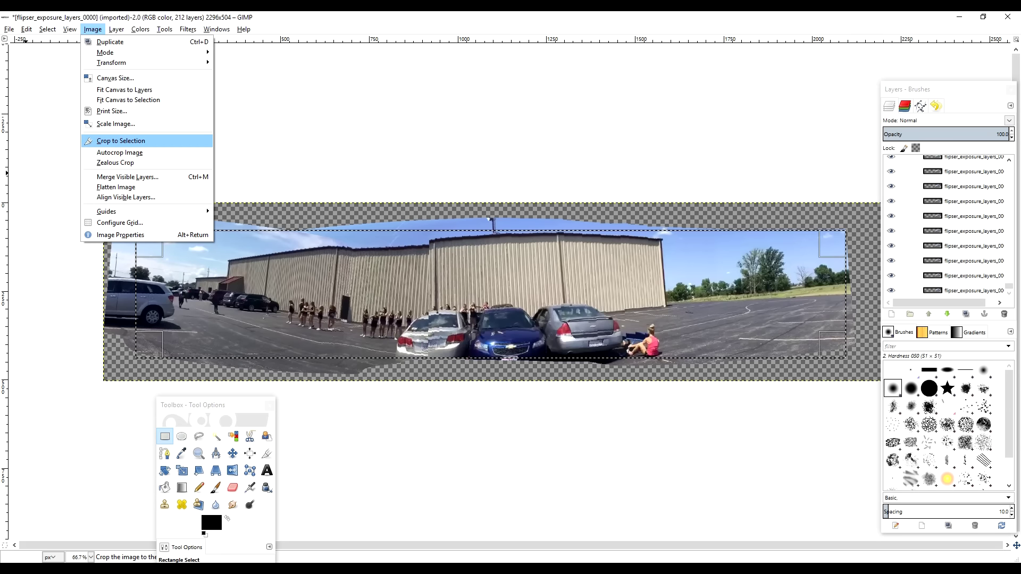
pyautogui.press('Return')
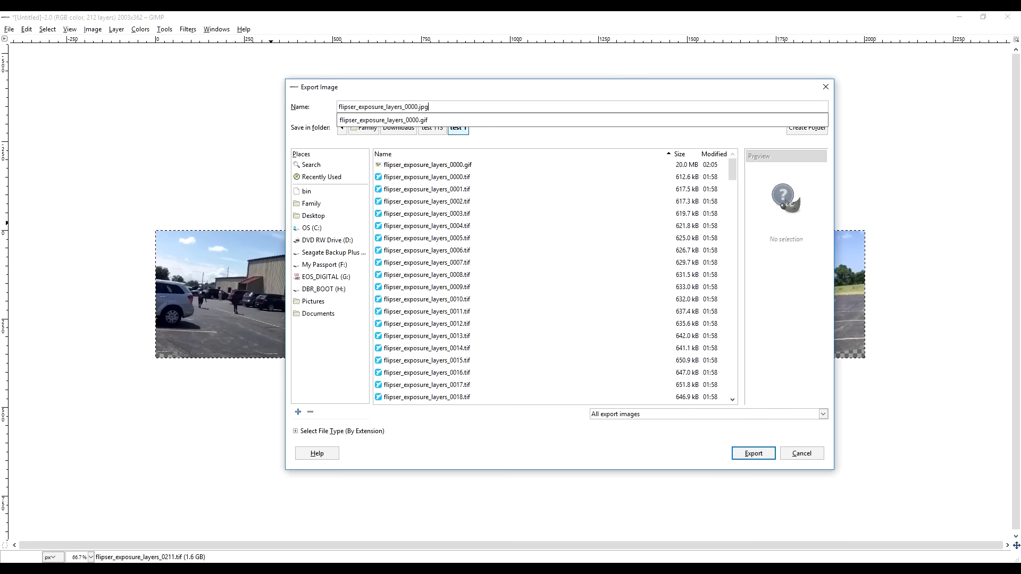
# Export the cropped image as flat.jpg
pyautogui.moveTo(418, 107); pyautogui.dragTo(339, 107)
pyautogui.write('fl')
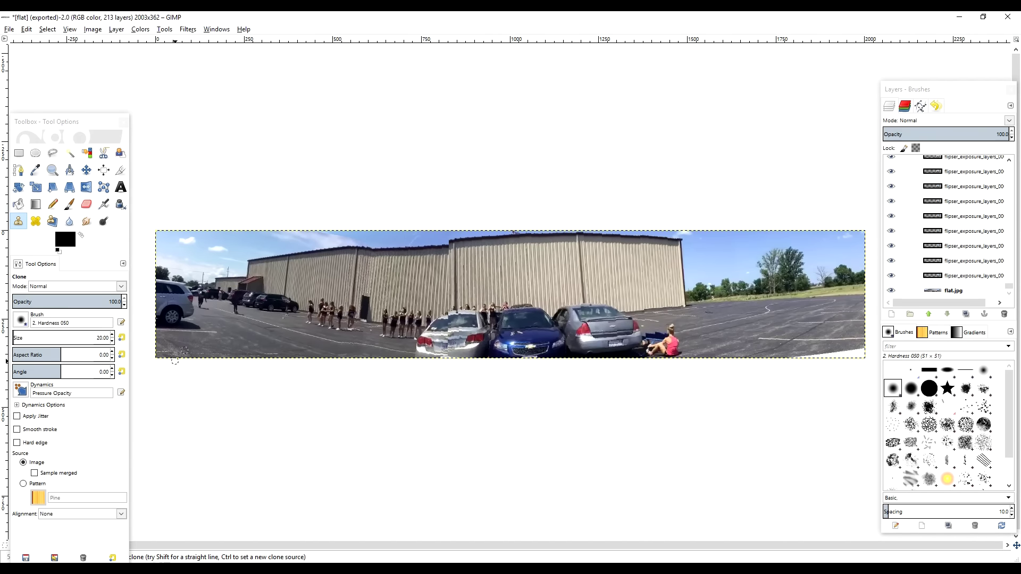
# Clone nearby asphalt over the blank lower corners of the flat.jpg layer
pyautogui.keyDown('ctrl'); pyautogui.click(191, 347); pyautogui.keyUp('ctrl')
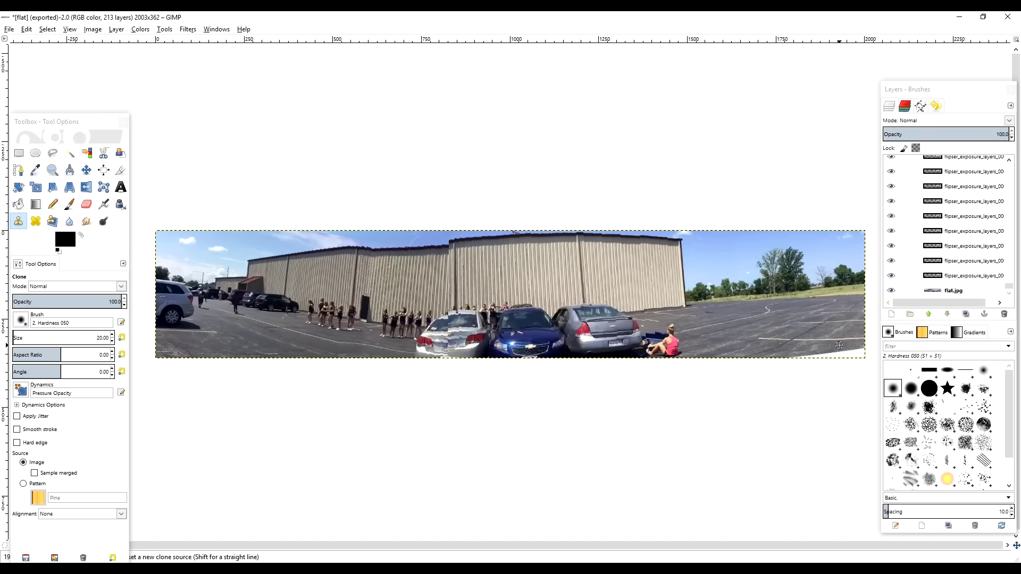
pyautogui.moveTo(839, 346); pyautogui.dragTo(797, 357)
pyautogui.keyDown('ctrl'); pyautogui.click(824, 348); pyautogui.keyUp('ctrl')
pyautogui.moveTo(842, 355)
pyautogui.mouseDown()
pyautogui.moveTo(830, 356)
pyautogui.moveTo(862, 348)
pyautogui.moveTo(846, 357)
pyautogui.mouseUp()
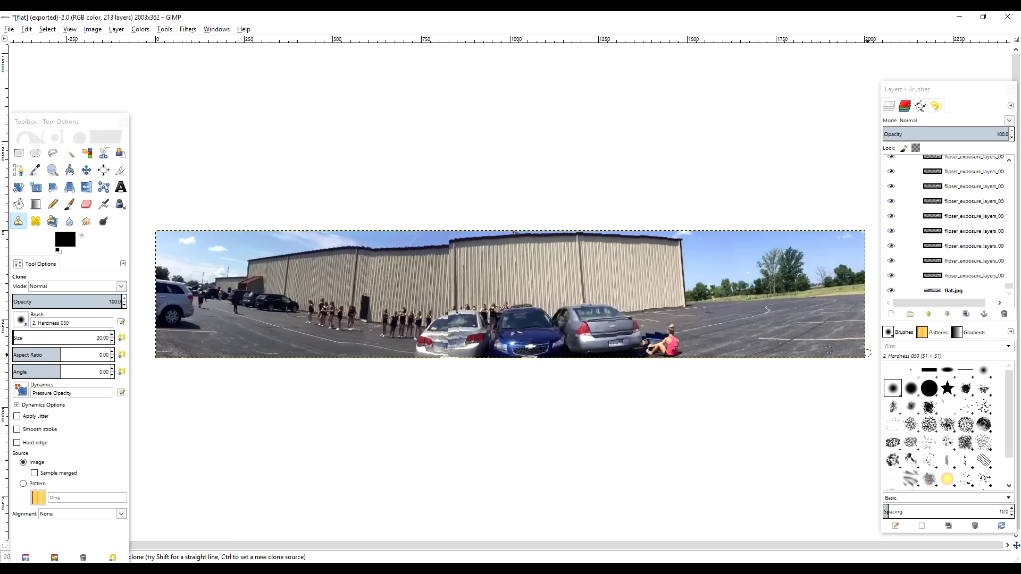
pyautogui.moveTo(861, 348); pyautogui.dragTo(858, 355)
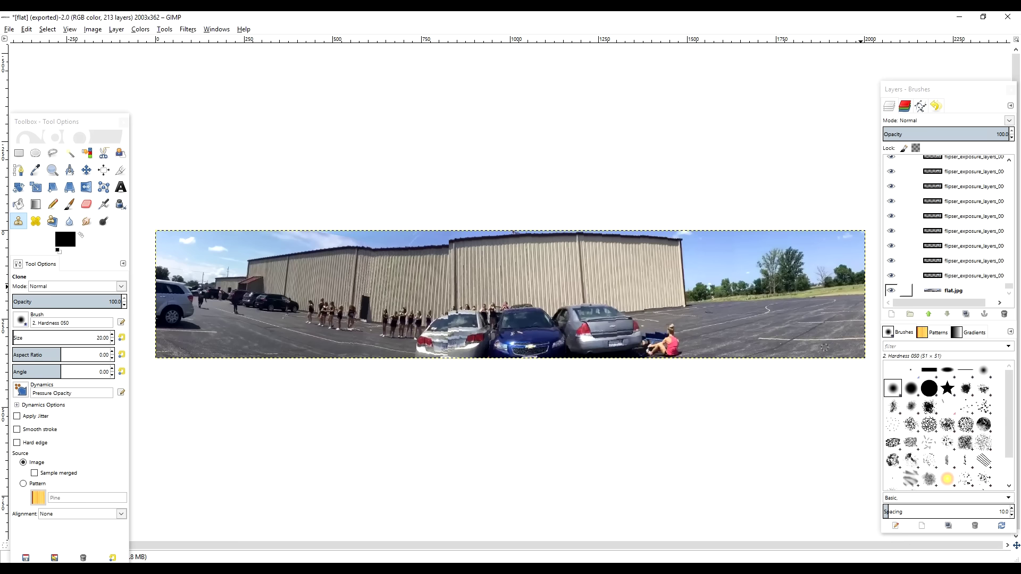
# Check how the flat.jpg layer fills the corners by toggling its visibility, and switch to the Move tool
pyautogui.click(891, 290)
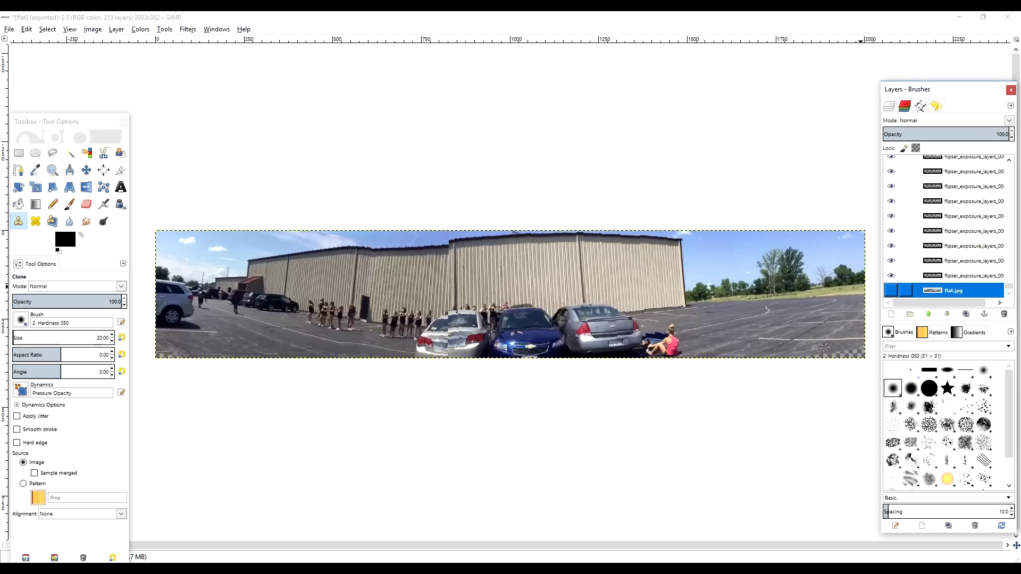
pyautogui.click(891, 290)
pyautogui.click(86, 170)
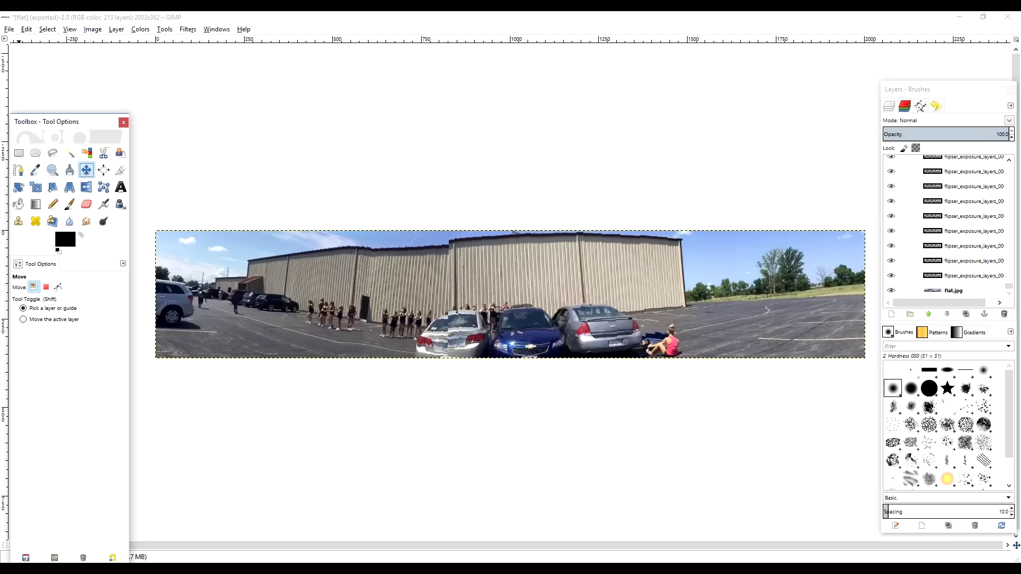
# Export the layered image to the test 1 folder as a GIF image named "Flipping guys panno.gif"
pyautogui.click(9, 29)
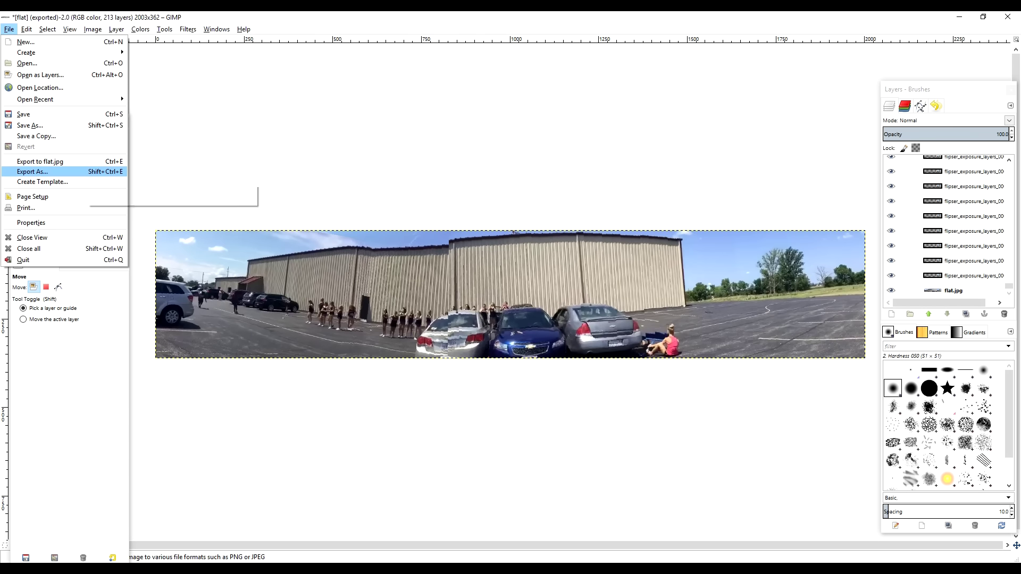
pyautogui.click(32, 171)
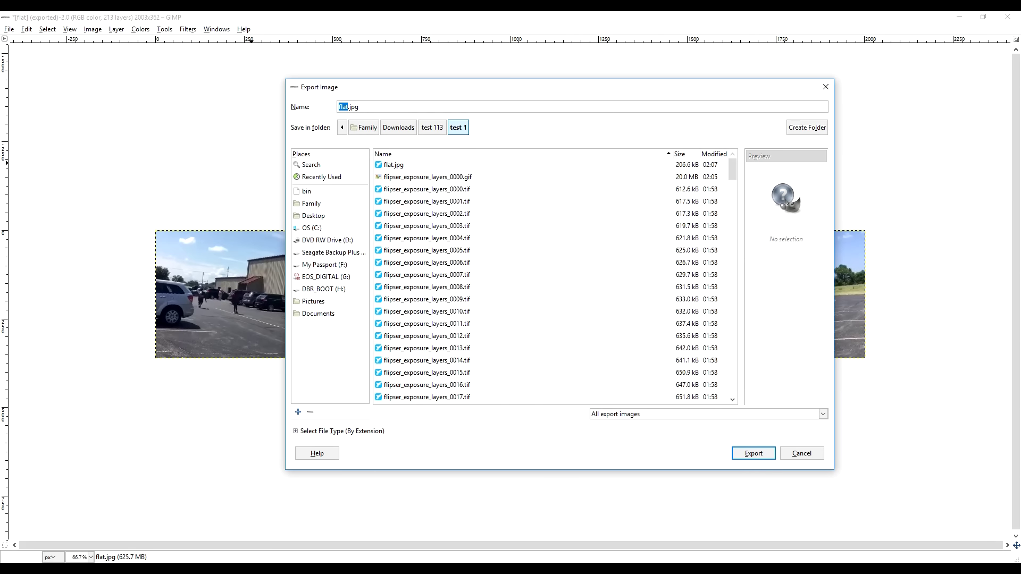
pyautogui.hotkey('alt', 't')
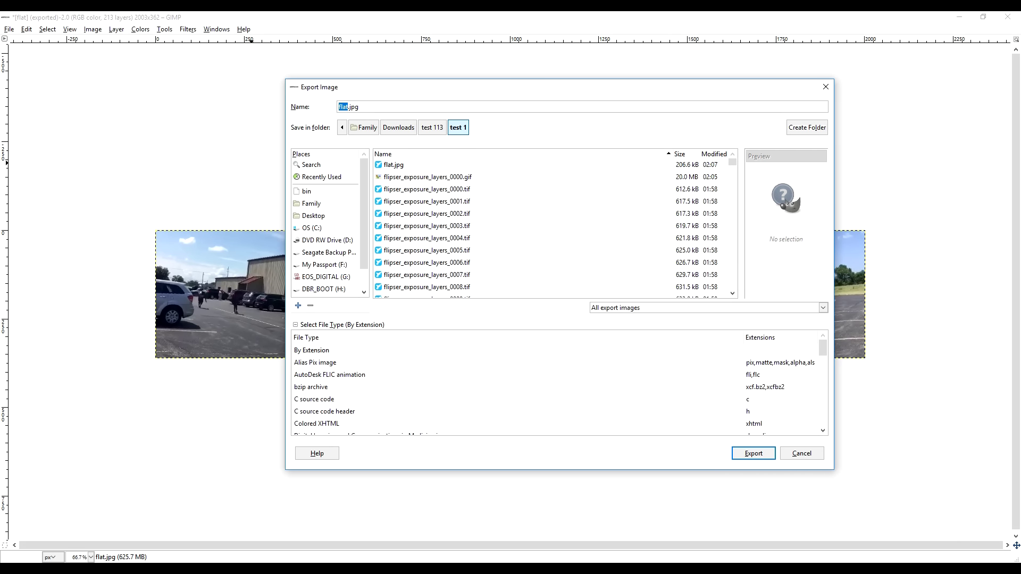
pyautogui.scroll(-2, 558, 387)
pyautogui.scroll(-1, 558, 387)
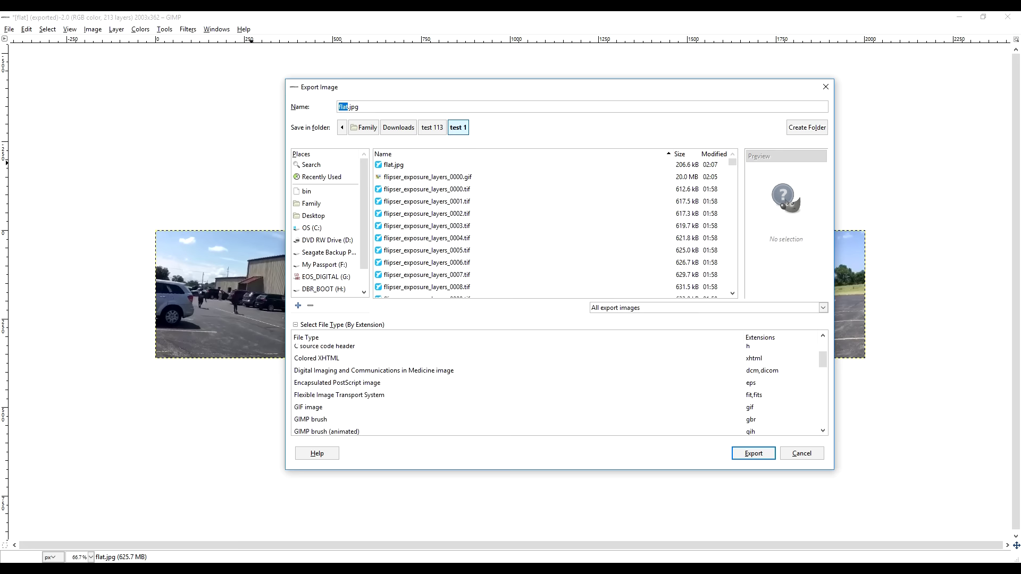
pyautogui.click(308, 407)
pyautogui.doubleClick(343, 107)
pyautogui.write('Flipping guys panno.gif')
pyautogui.click(754, 453)
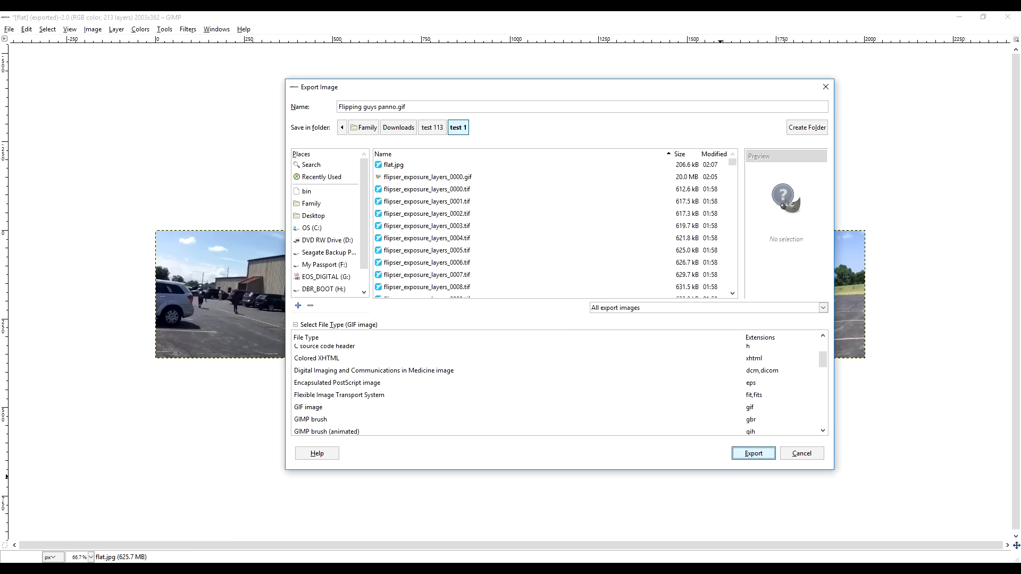